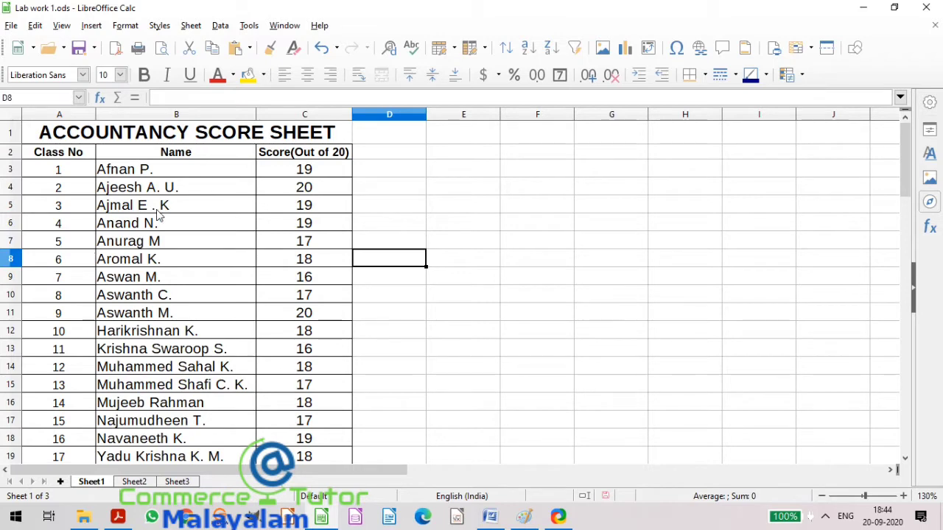
Look through the accountancy score sheet from the first student row to the last filled row
scroll(247, 220, down, 2)
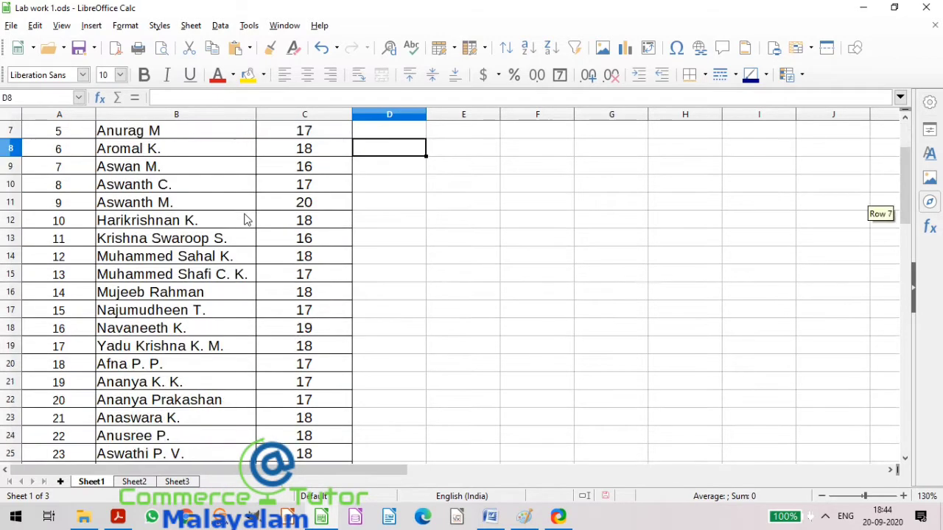
scroll(247, 220, down, 4)
scroll(247, 220, down, 6)
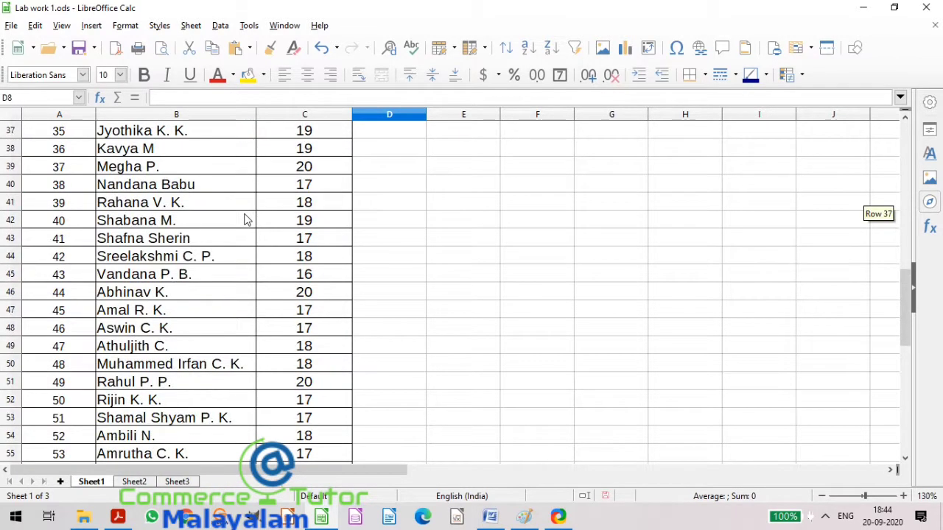
scroll(247, 219, down, 4)
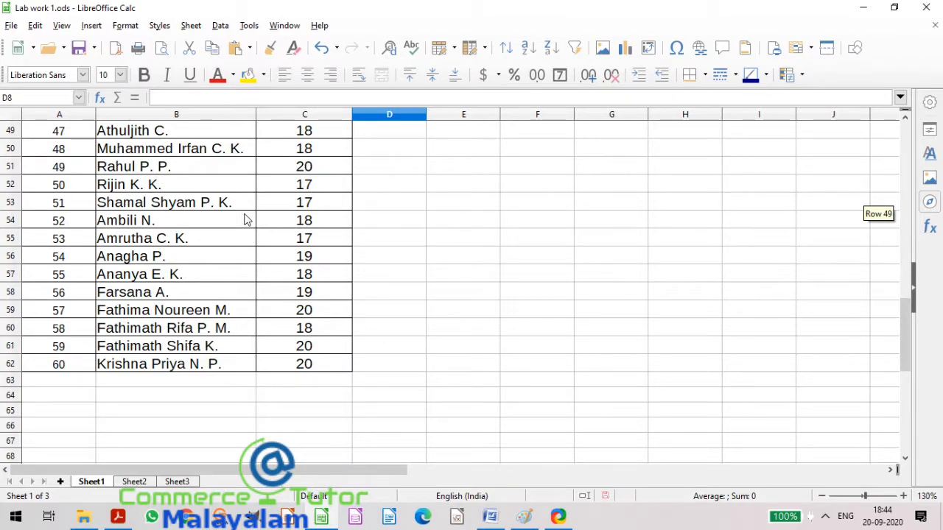
scroll(246, 220, up, 4)
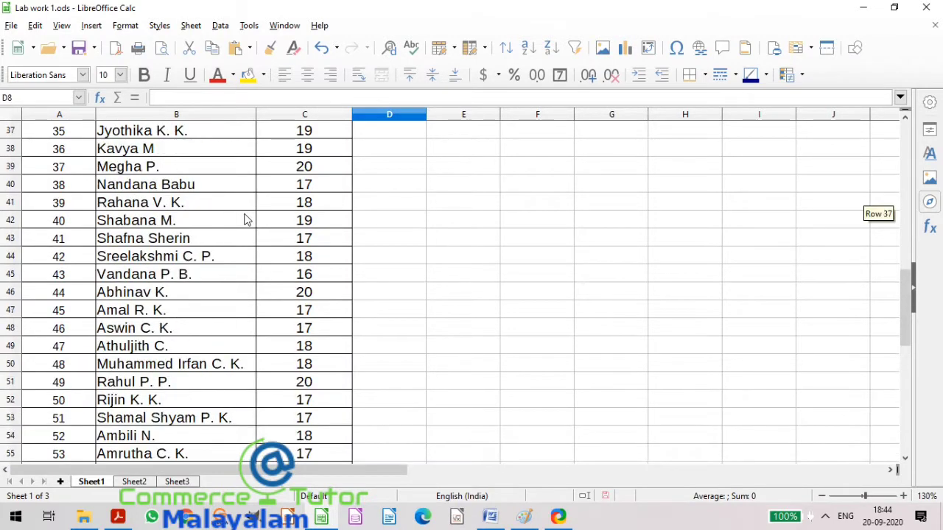
scroll(247, 220, up, 7)
scroll(247, 220, up, 4)
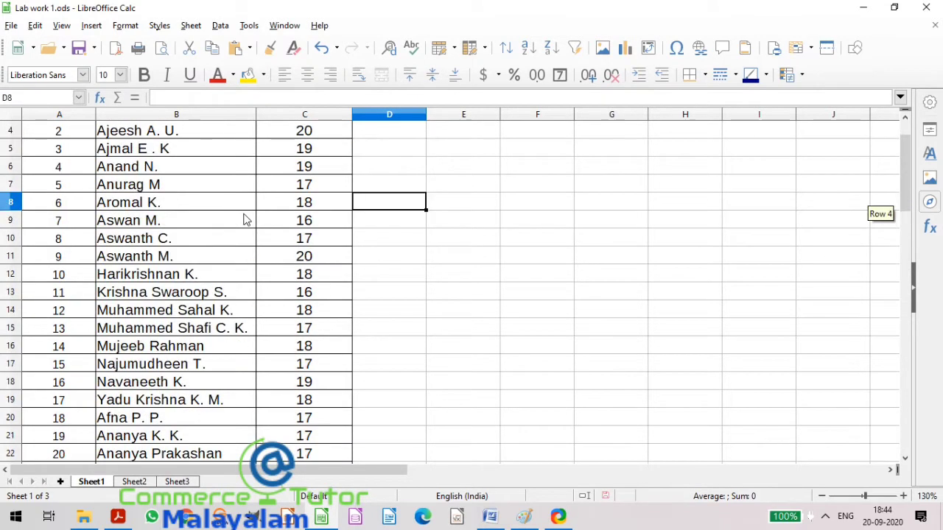
scroll(247, 220, up, 1)
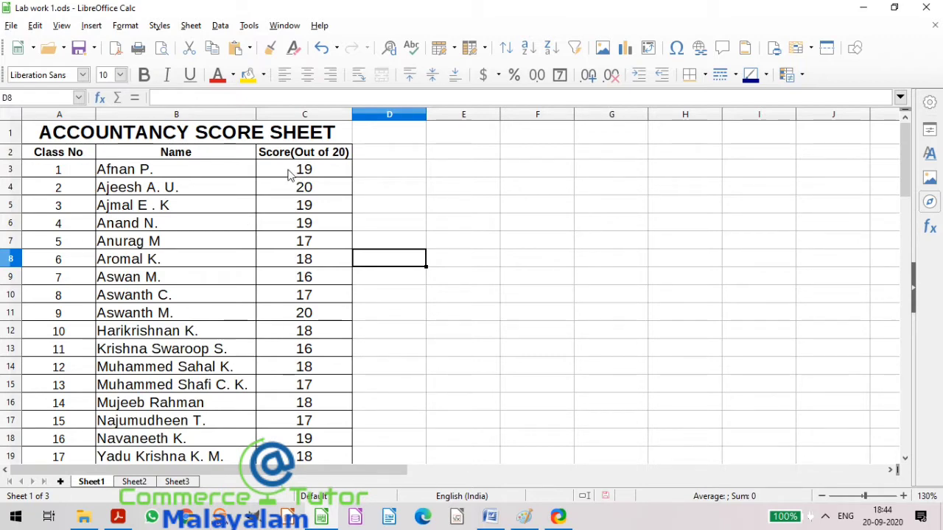
Define the named range Acc_Scores for the score cells C3:C62, with document-wide scope
drag(289, 173, 313, 376)
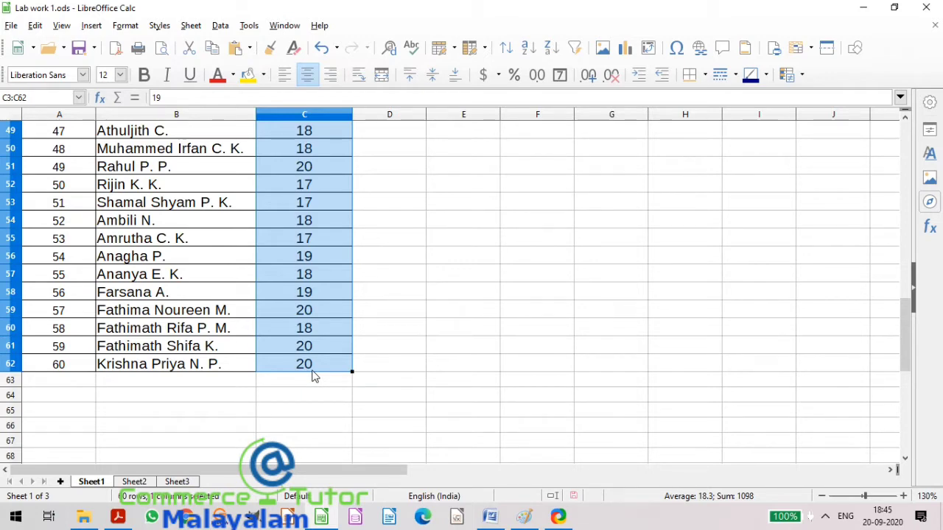
click(191, 25)
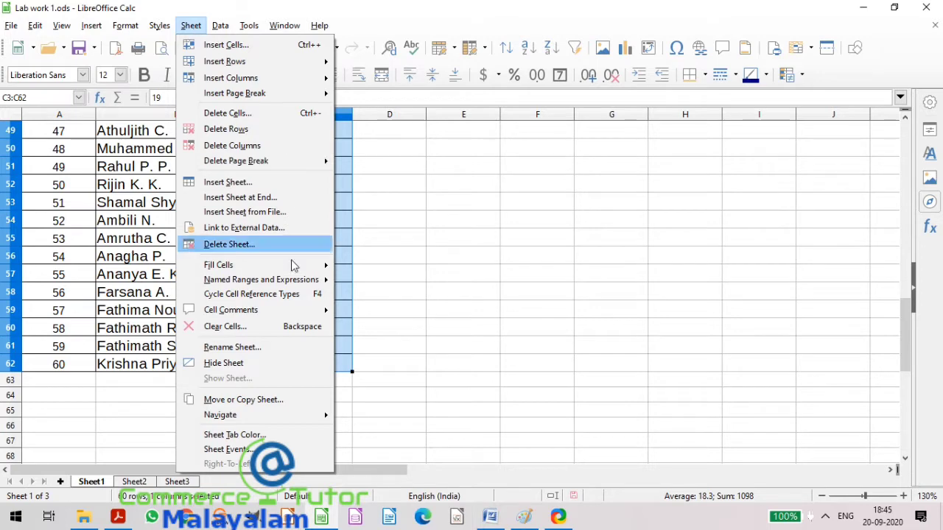
mouse_move(269, 283)
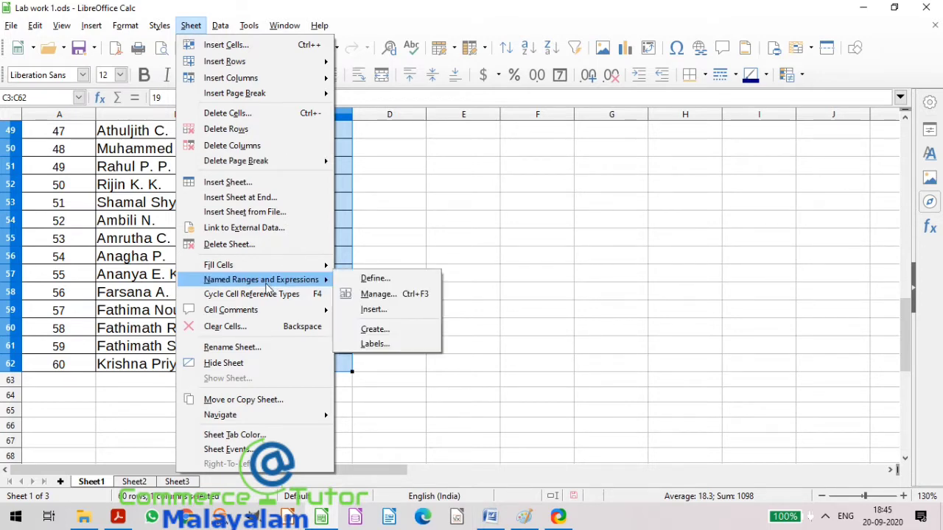
click(373, 280)
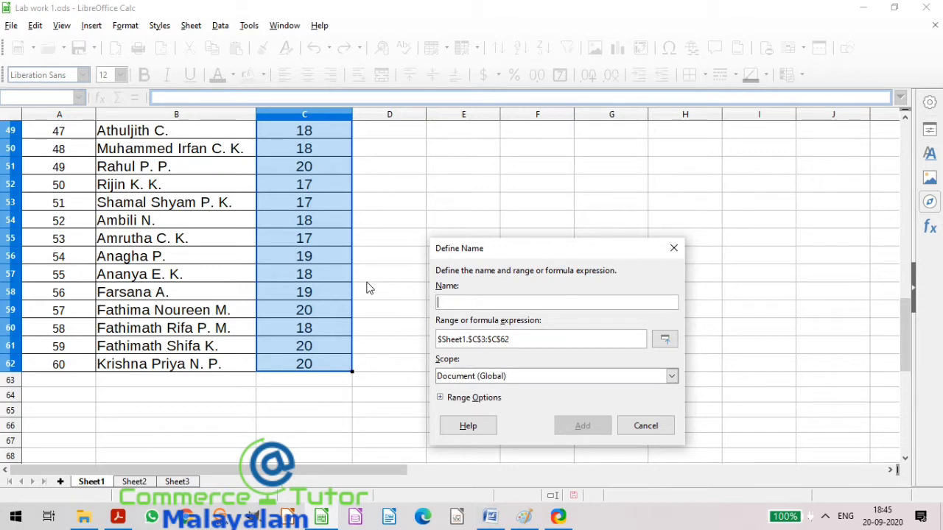
text(A)
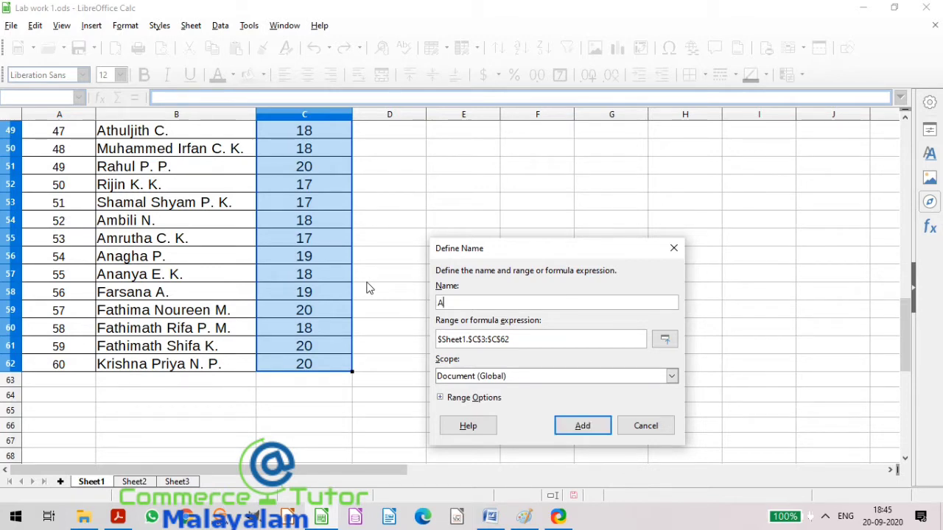
text(C)
key(BackSpace)
text(cc_Scores)
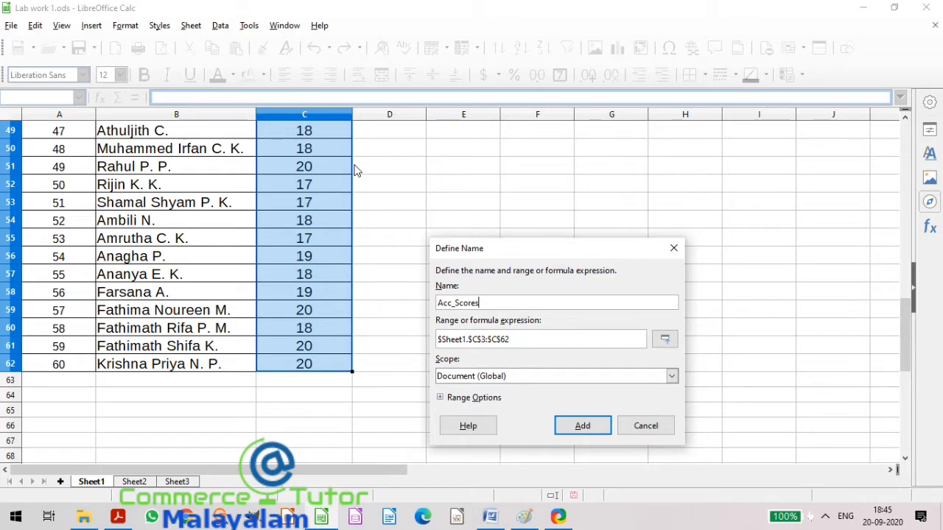
click(579, 426)
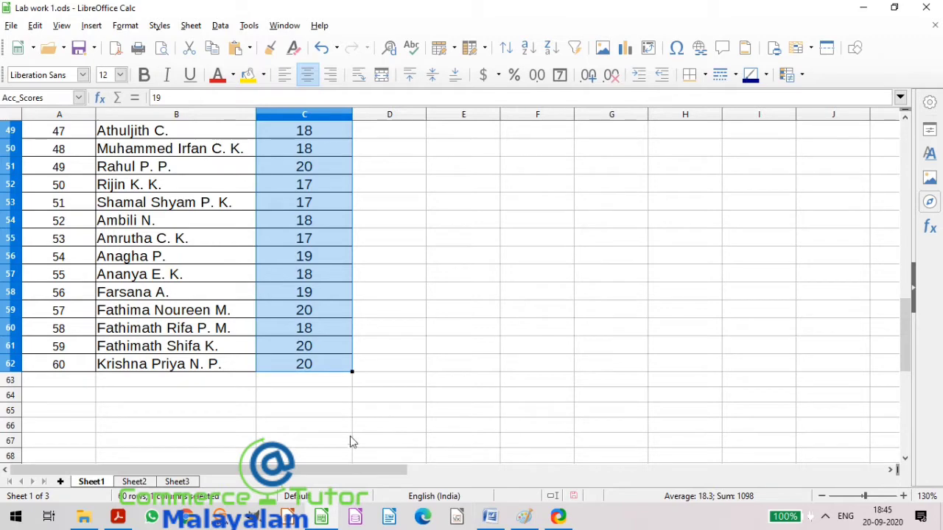
Enter the label "Average Score" in cell B63, directly below the student names
click(207, 382)
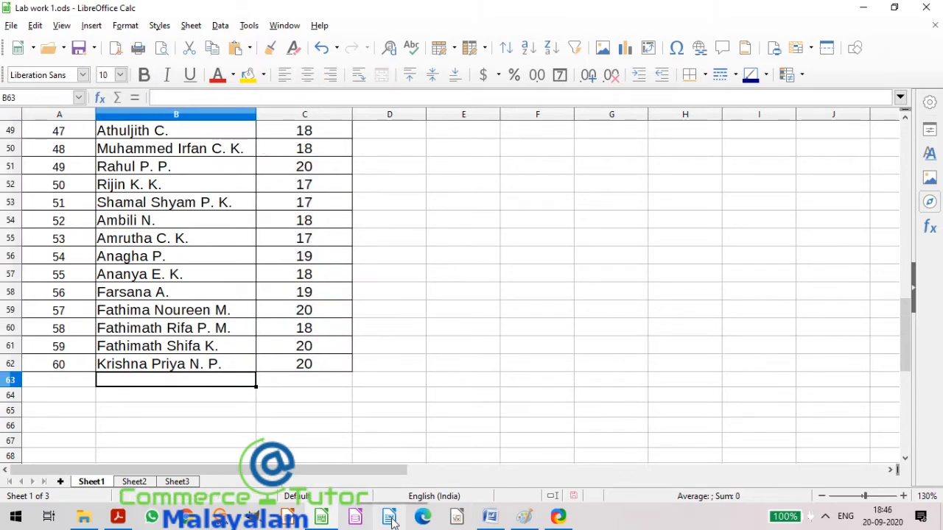
text(Aver)
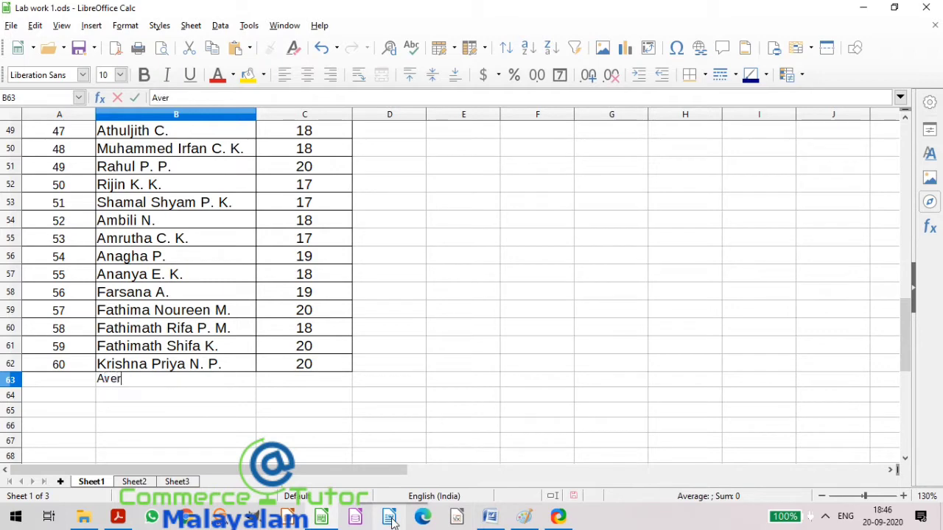
text(age)
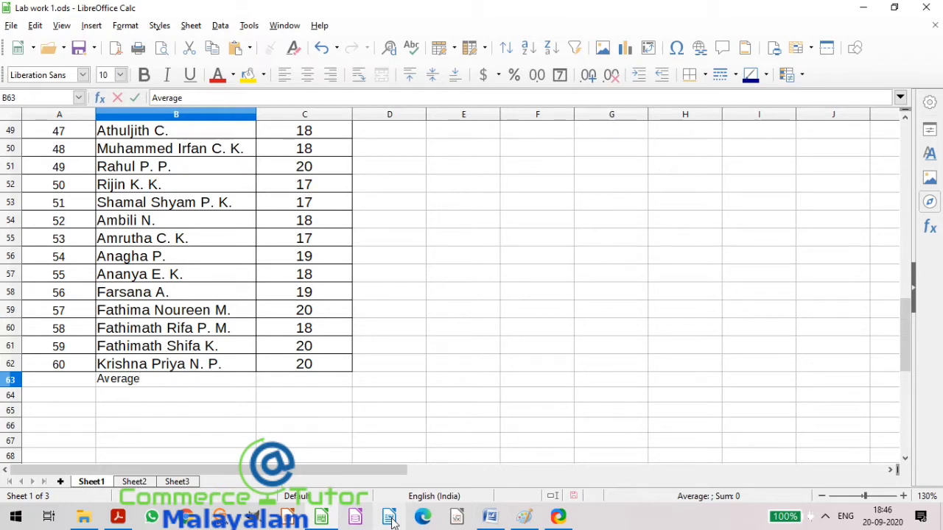
text( Score)
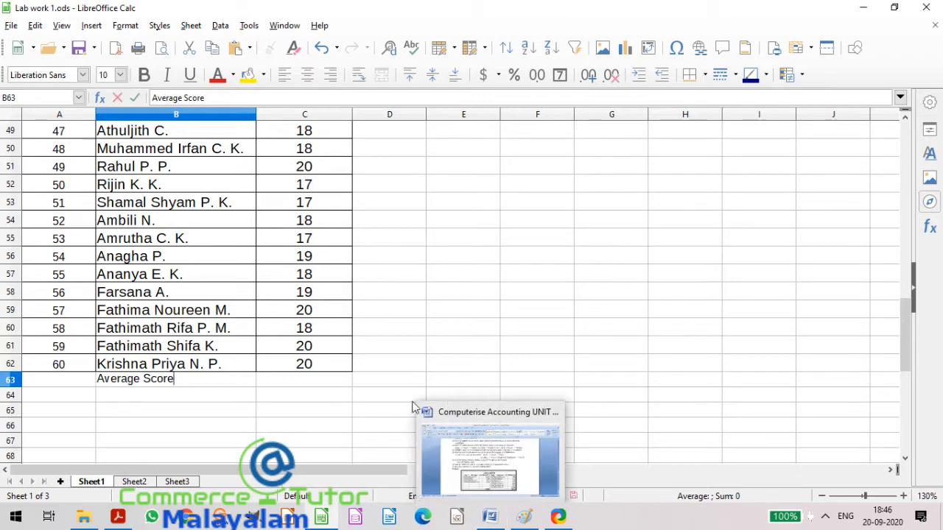
Calculate the average in cell C63 with =AVERAGE(Acc_Scores), inserting the defined range name as the argument
click(307, 388)
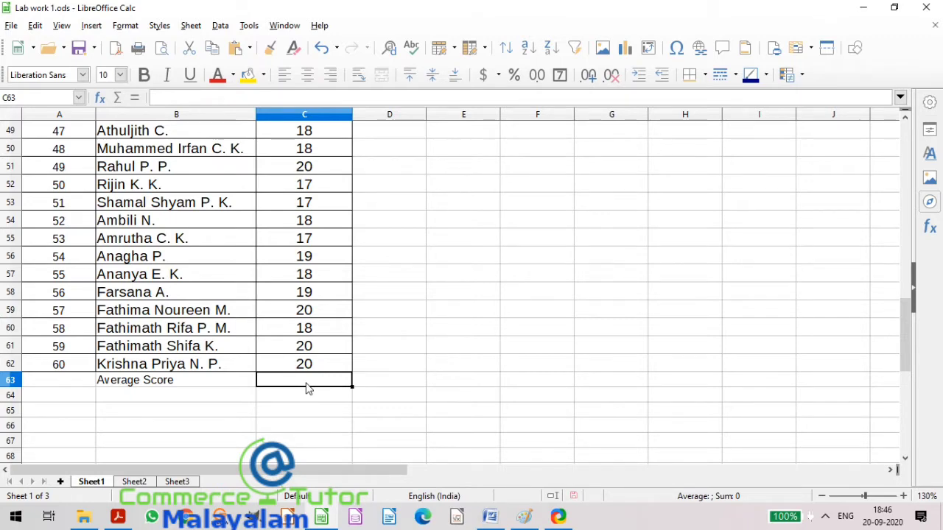
text(=)
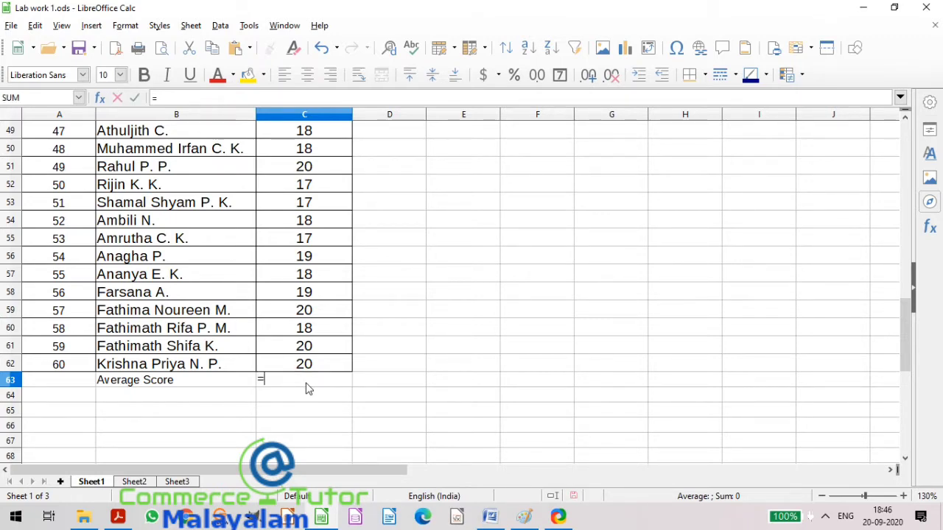
text(A)
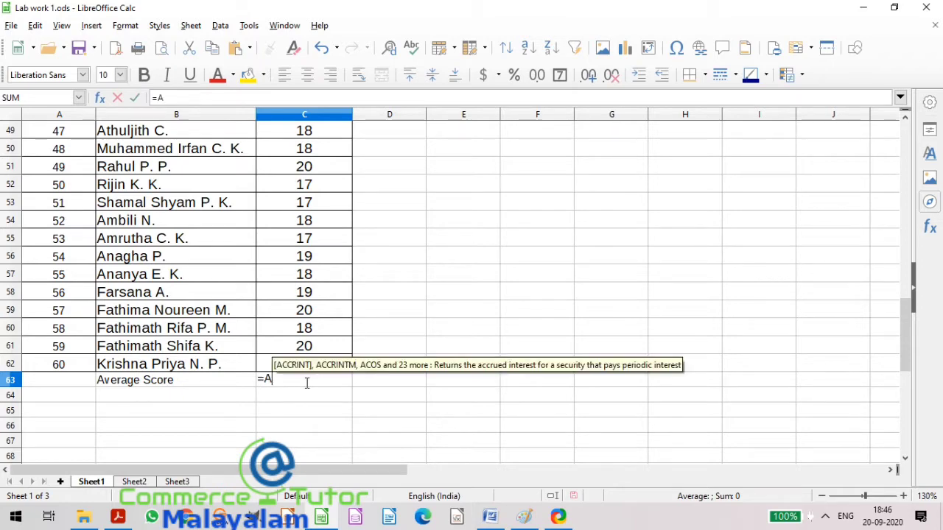
text(VERAGE)
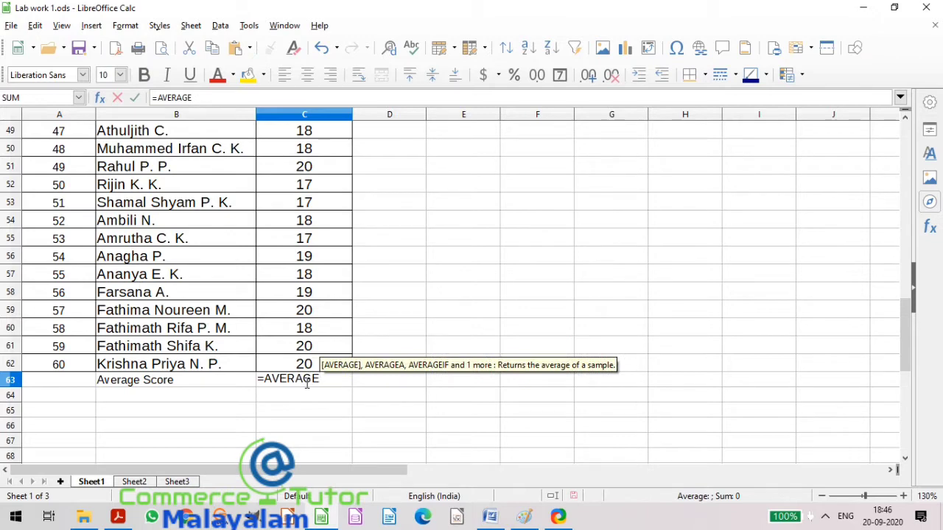
text(()
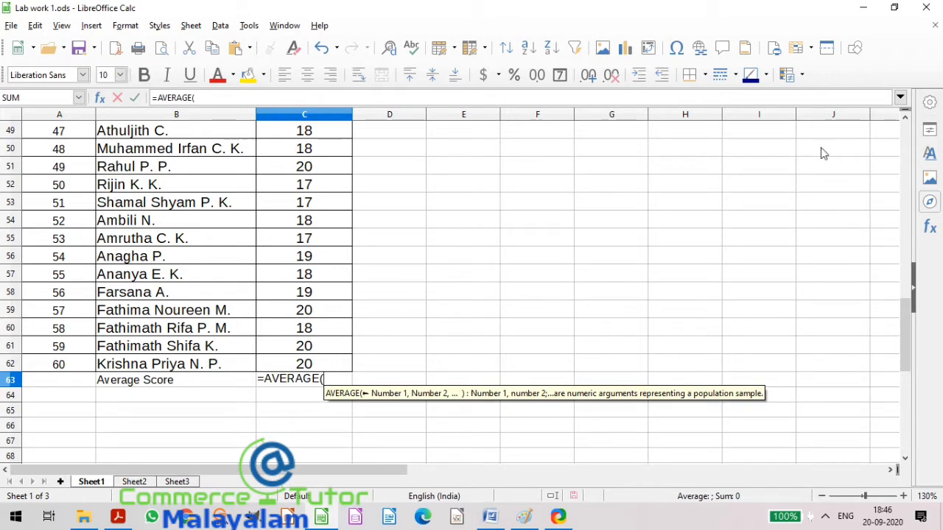
click(191, 26)
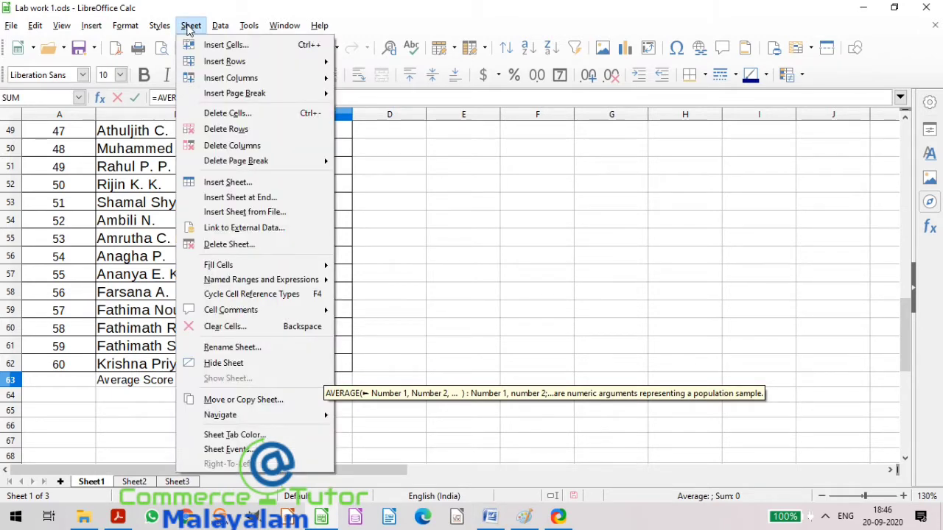
mouse_move(262, 286)
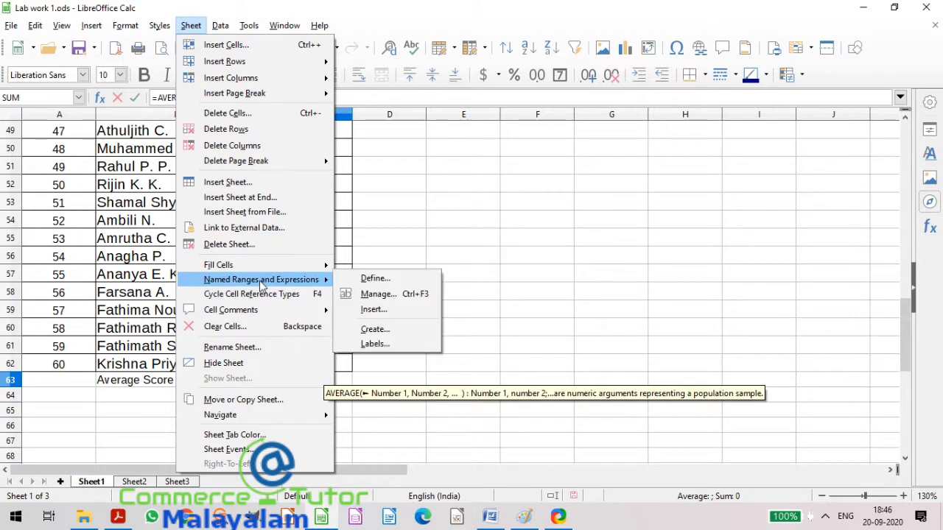
click(393, 312)
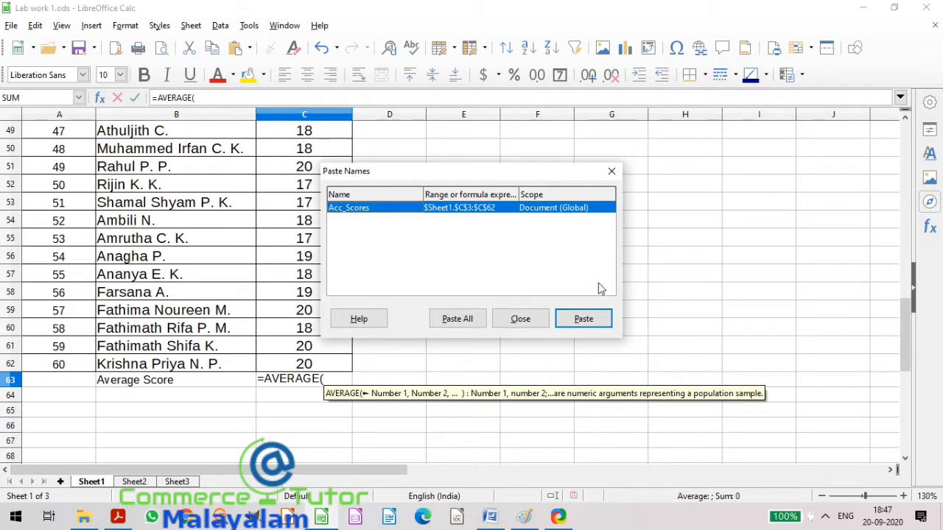
click(593, 325)
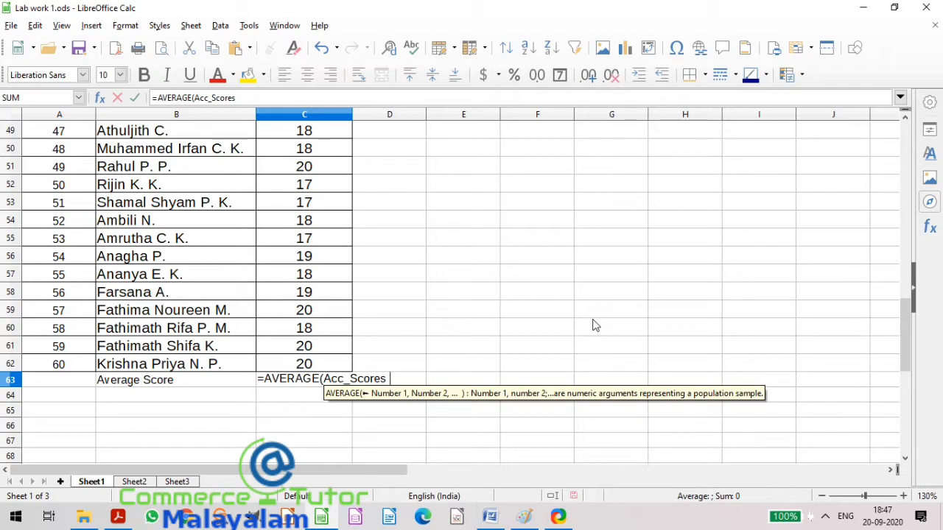
text())
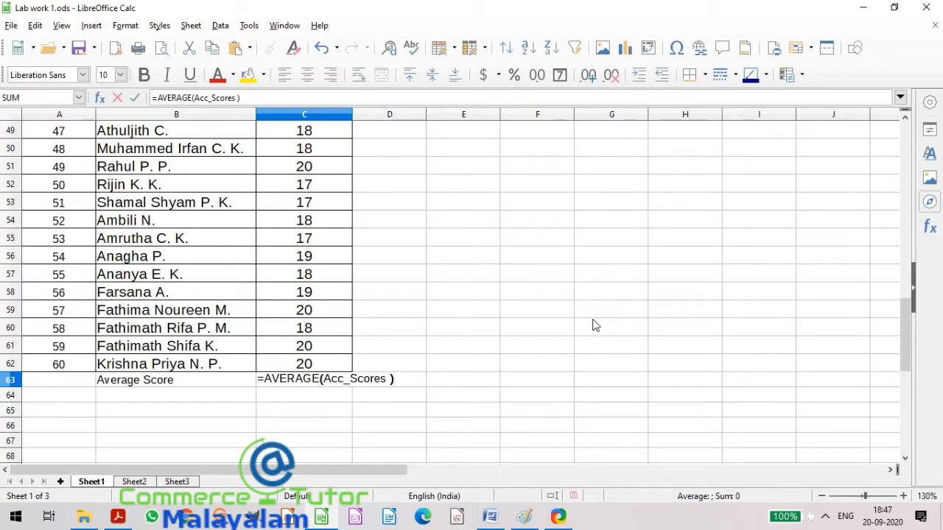
key(Return)
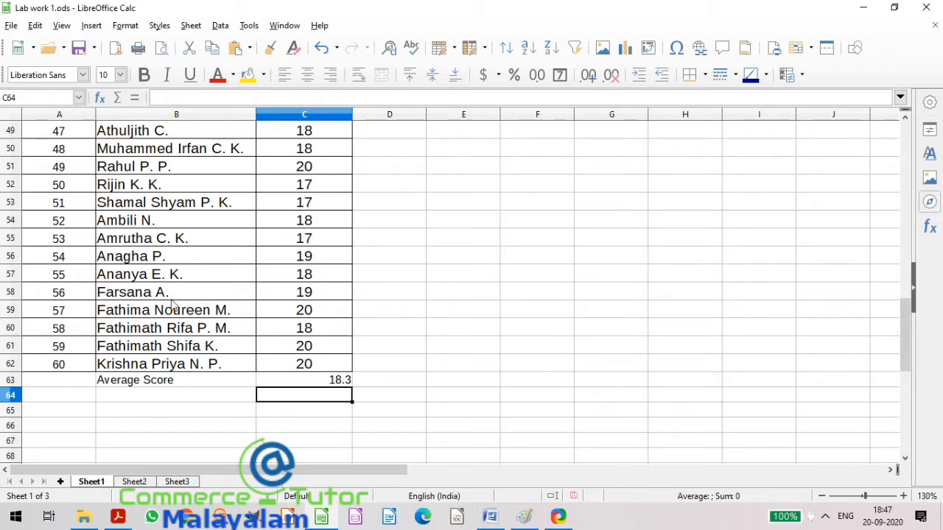
Enter the label "Minimum Score" in cell B64, below the average label
click(137, 401)
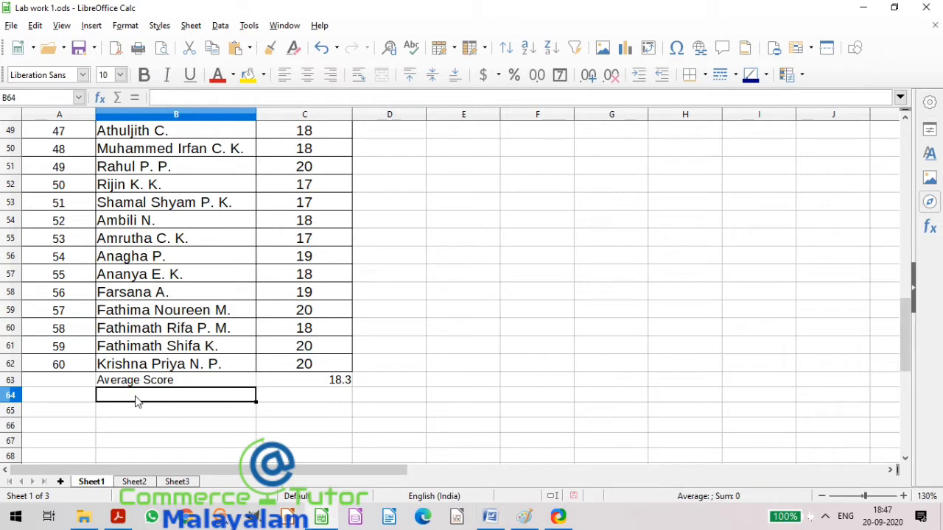
text(Min)
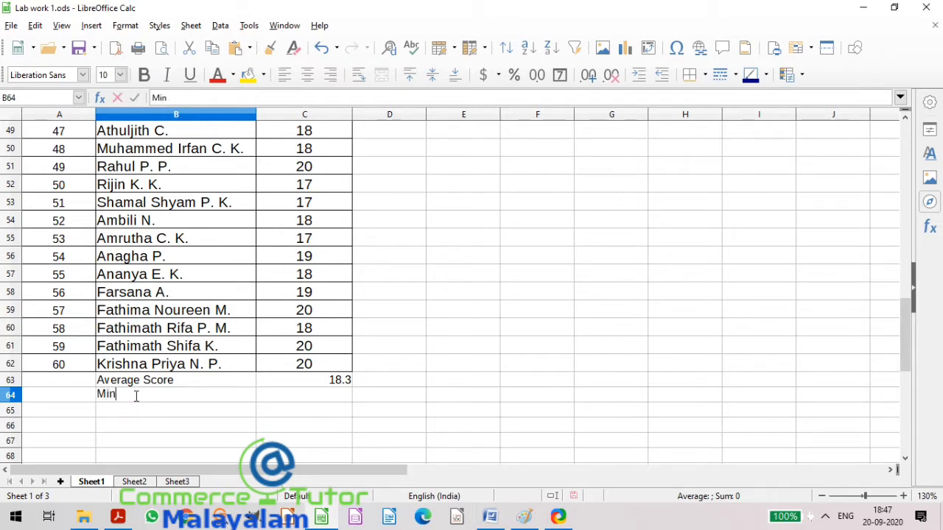
text(imum Score)
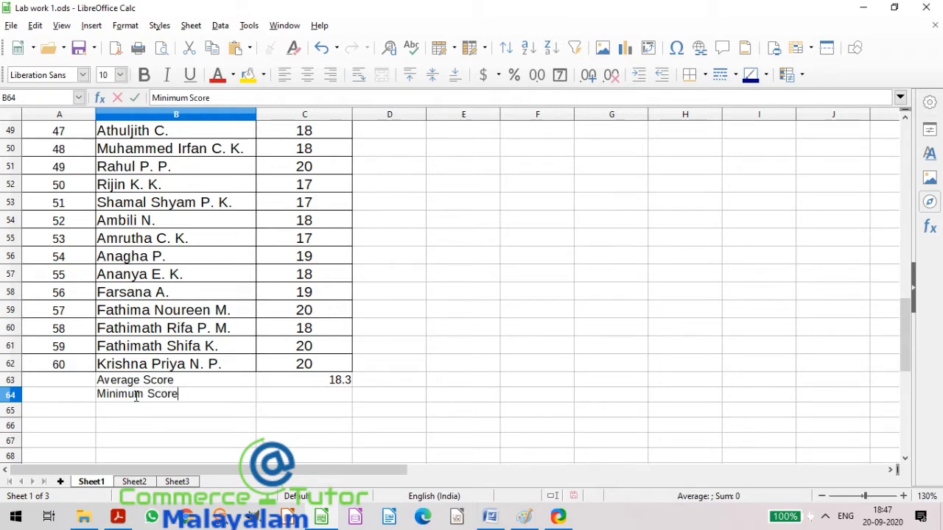
Calculate the minimum in cell C64 with =MIN(Acc_Scores), inserting the defined range name as the argument
click(296, 398)
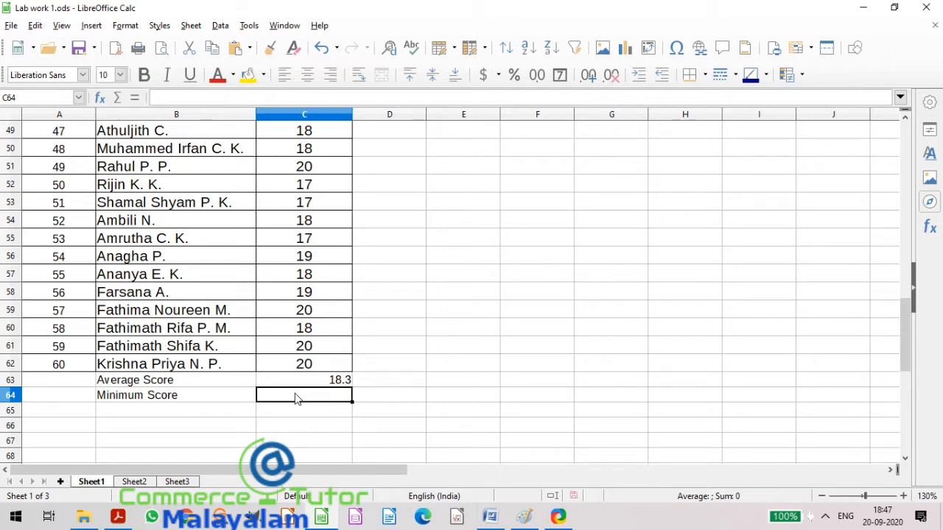
text(=)
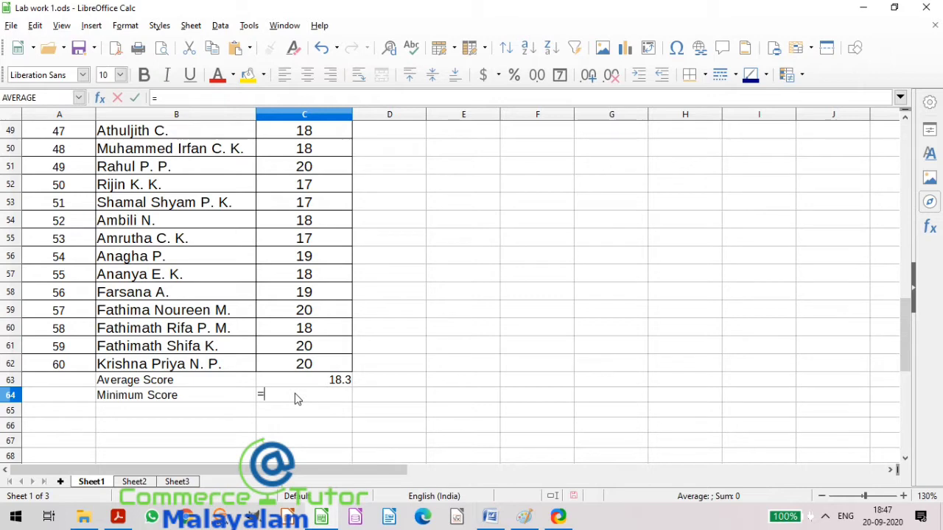
text(MIN)
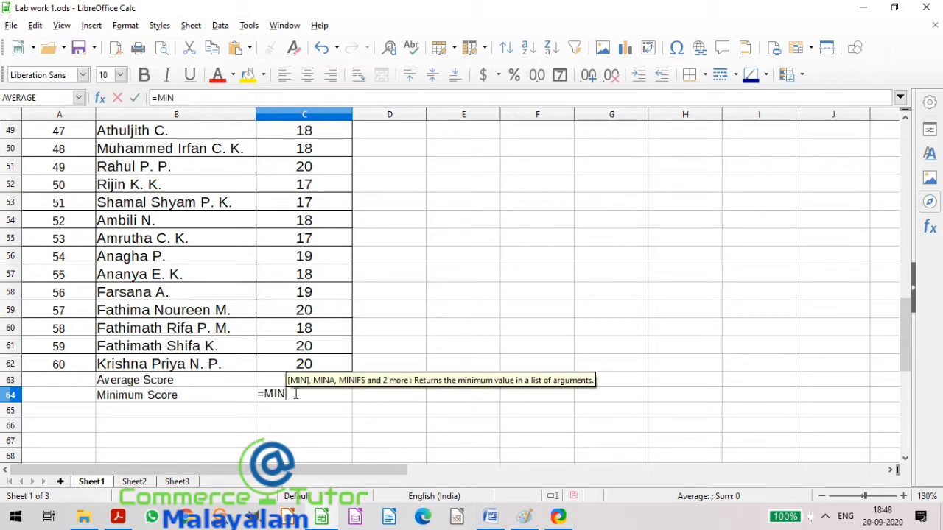
text(()
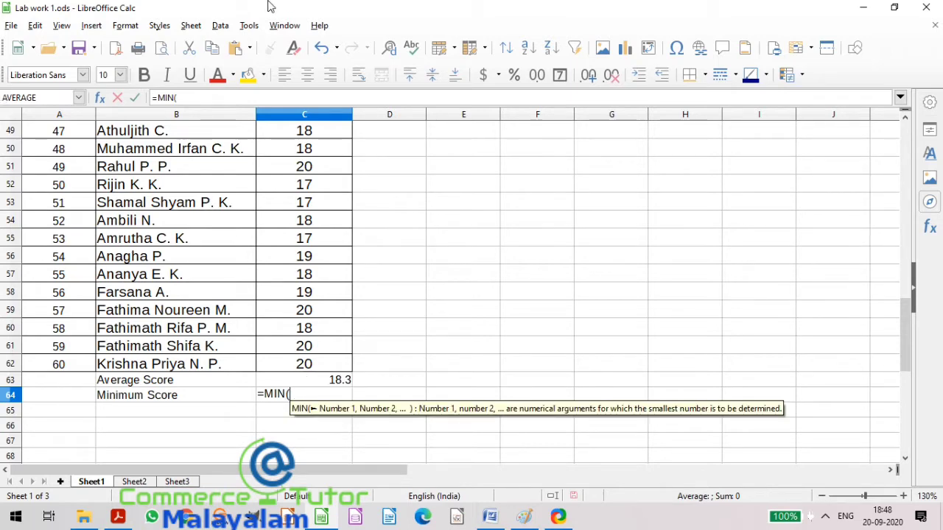
click(190, 26)
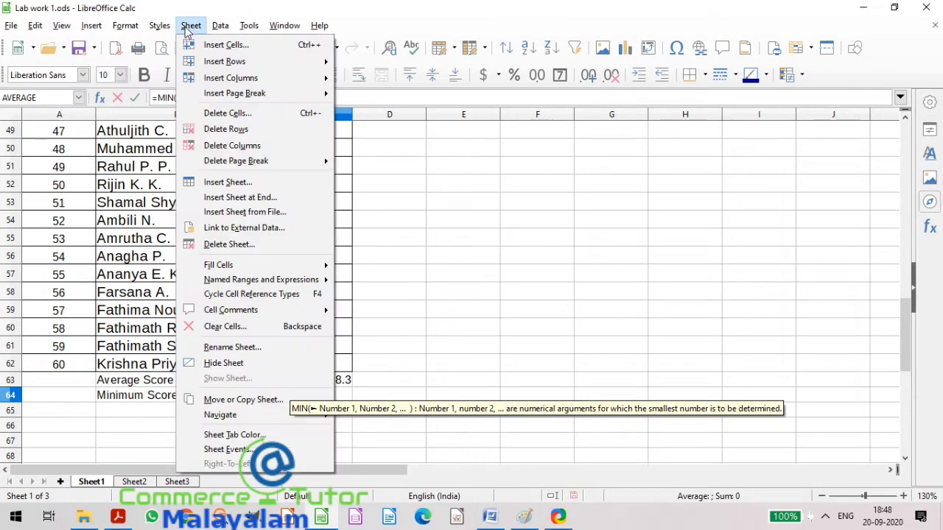
mouse_move(238, 286)
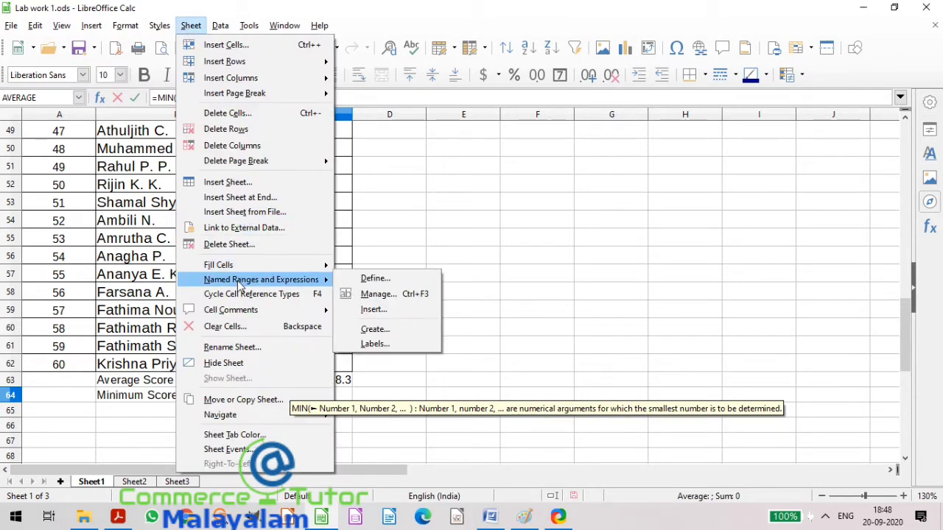
click(384, 310)
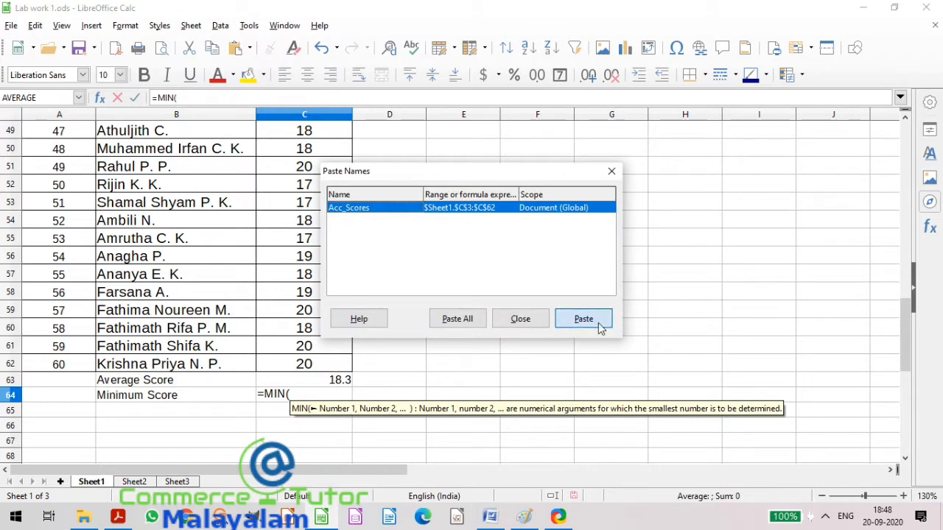
click(583, 319)
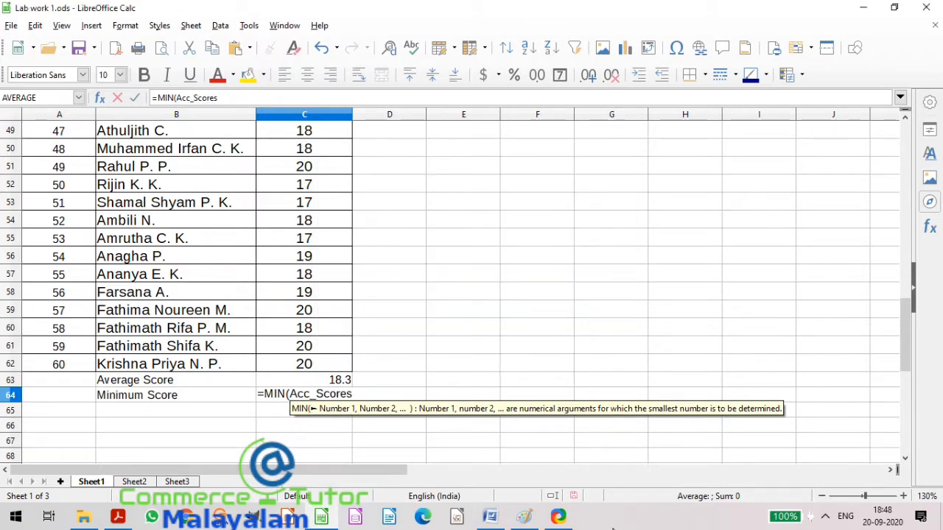
text())
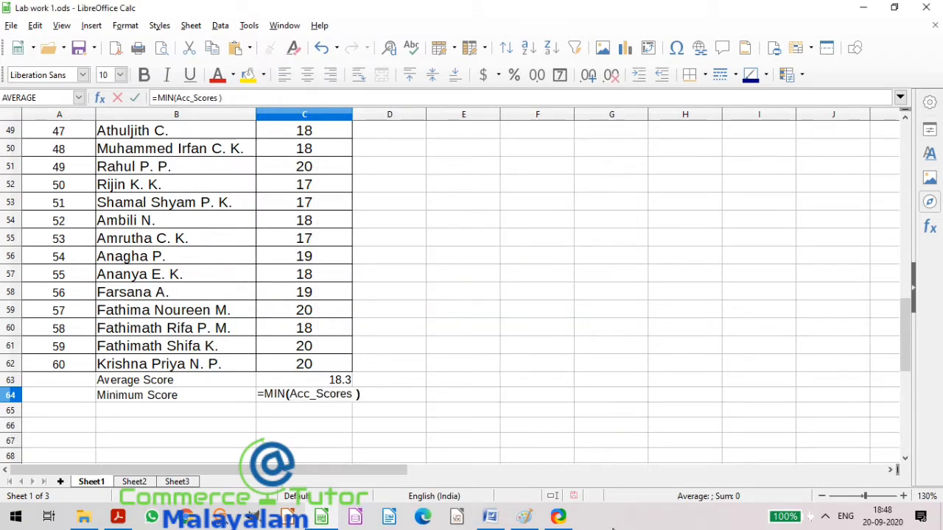
key(Return)
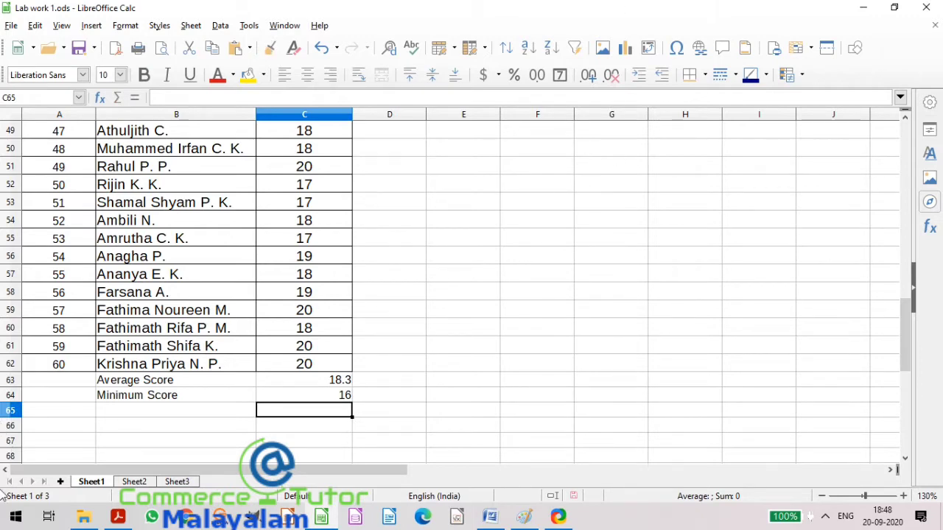
Enter the label "Maximum Score" in cell B65, below the minimum label
click(137, 411)
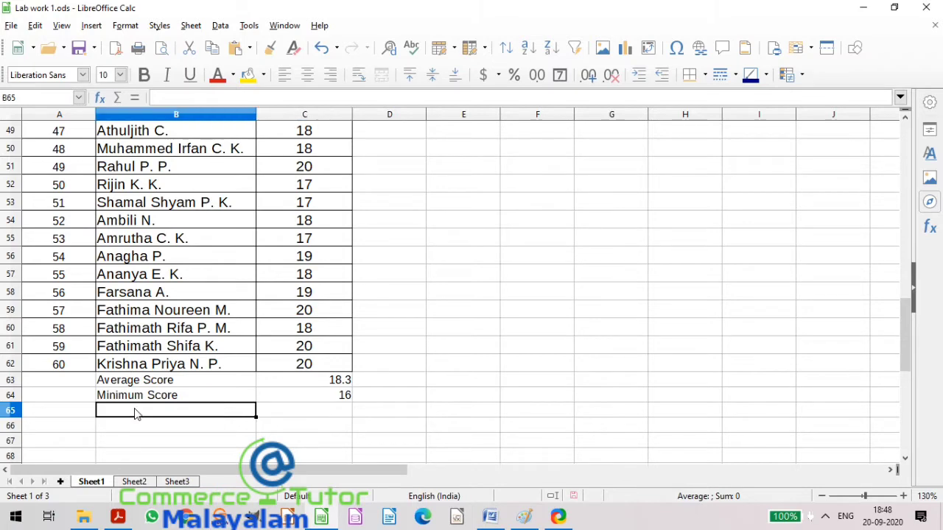
text(M)
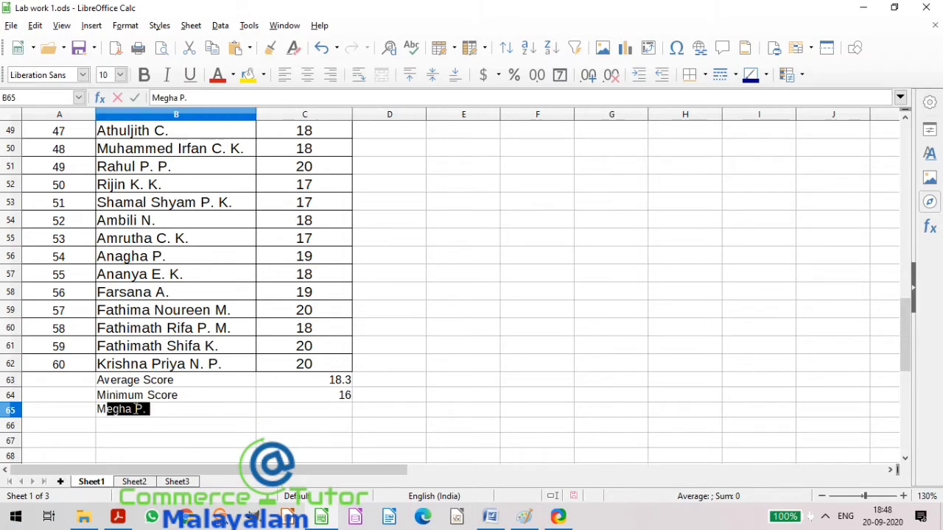
text(axim)
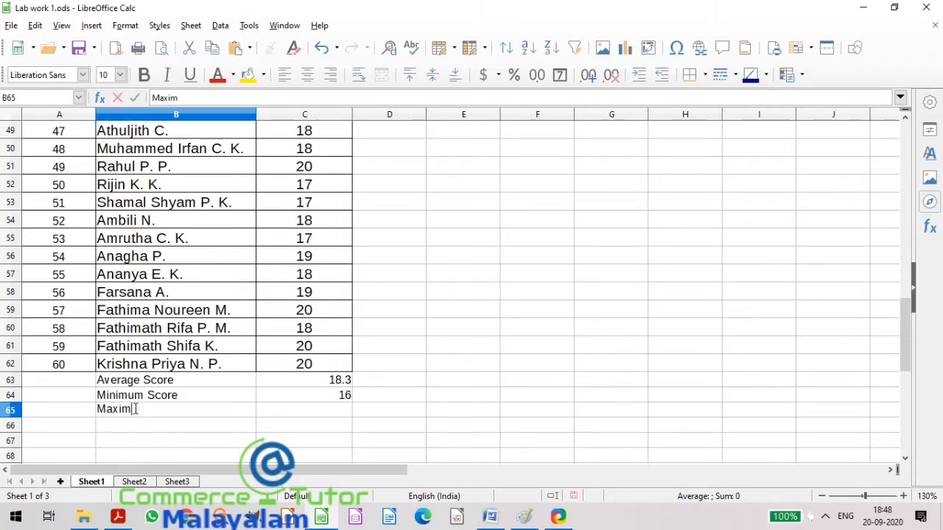
text(um Score)
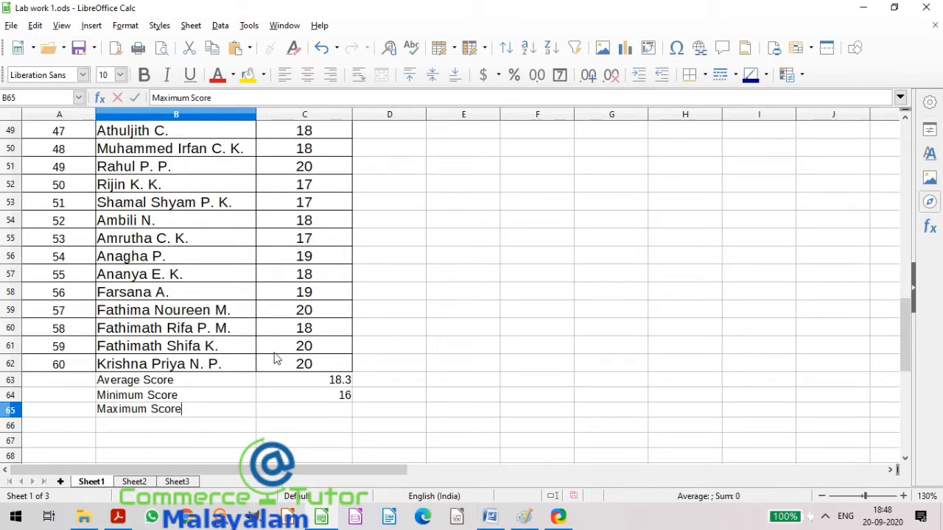
Calculate the maximum in cell C65 with =MAX(Acc_Scores), inserting the defined range name as the argument
click(296, 417)
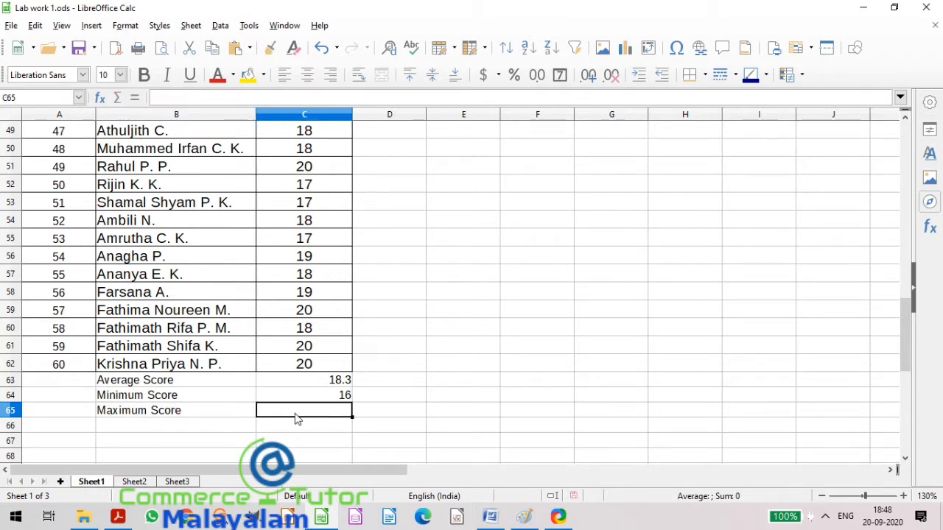
text(=)
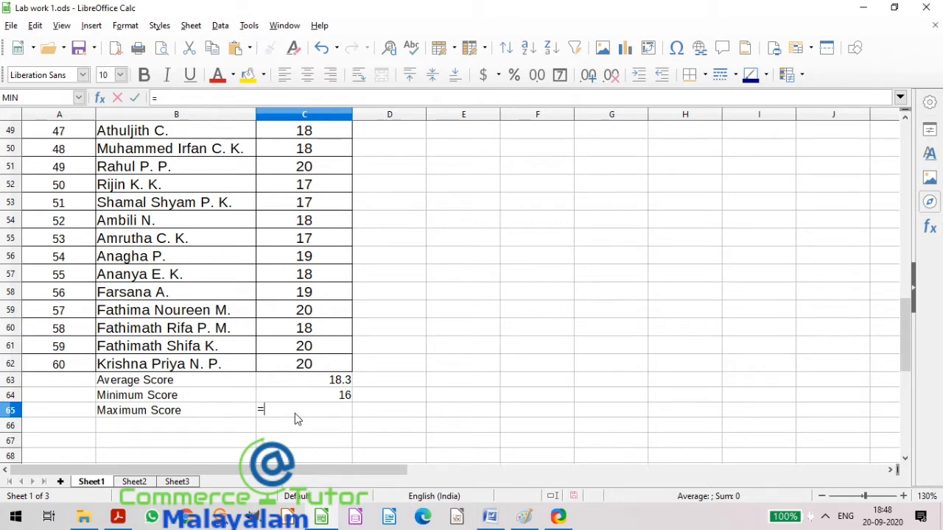
text(M)
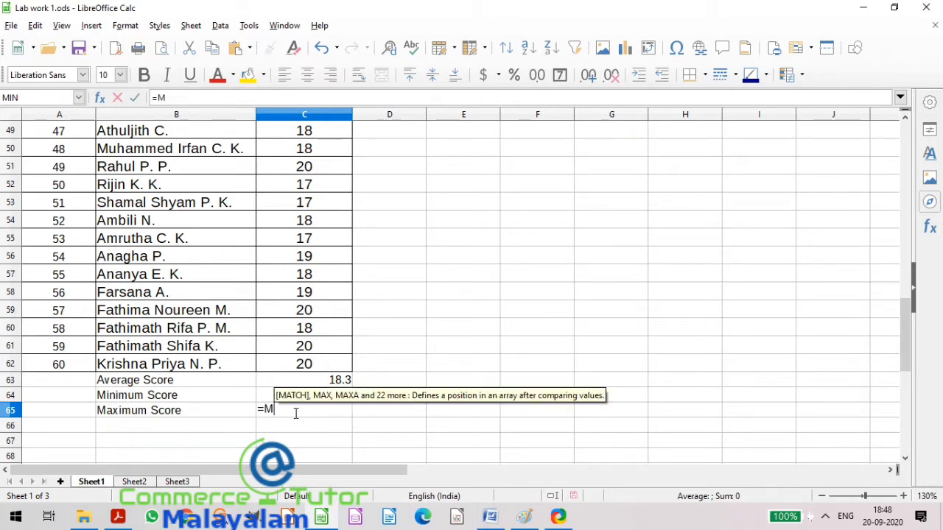
text(AX)
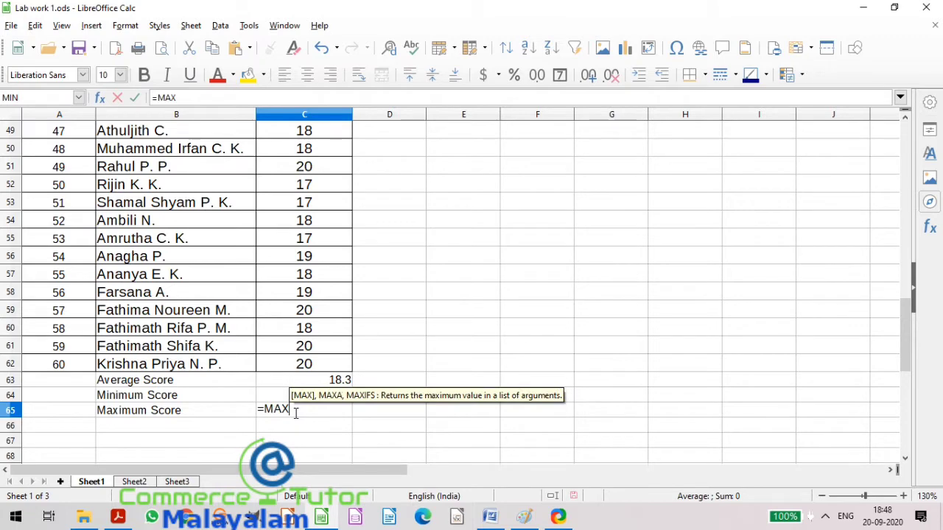
text(()
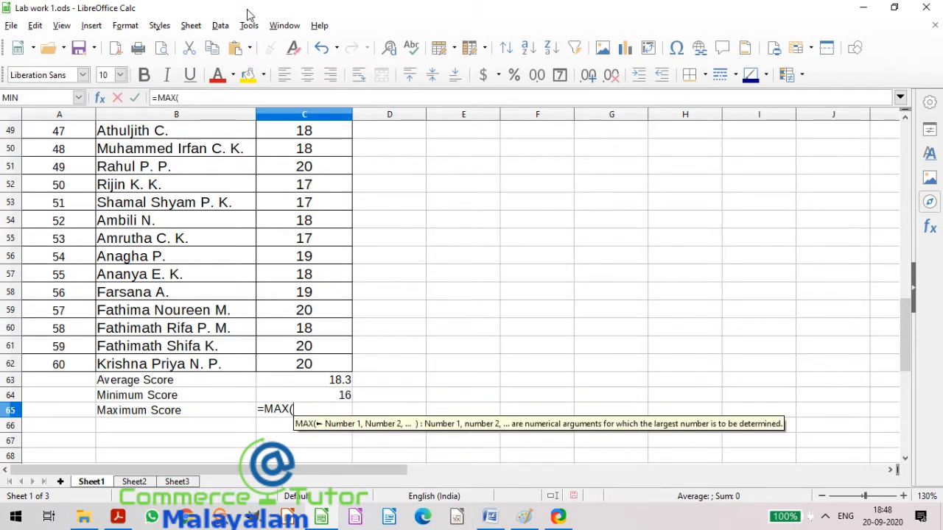
click(193, 28)
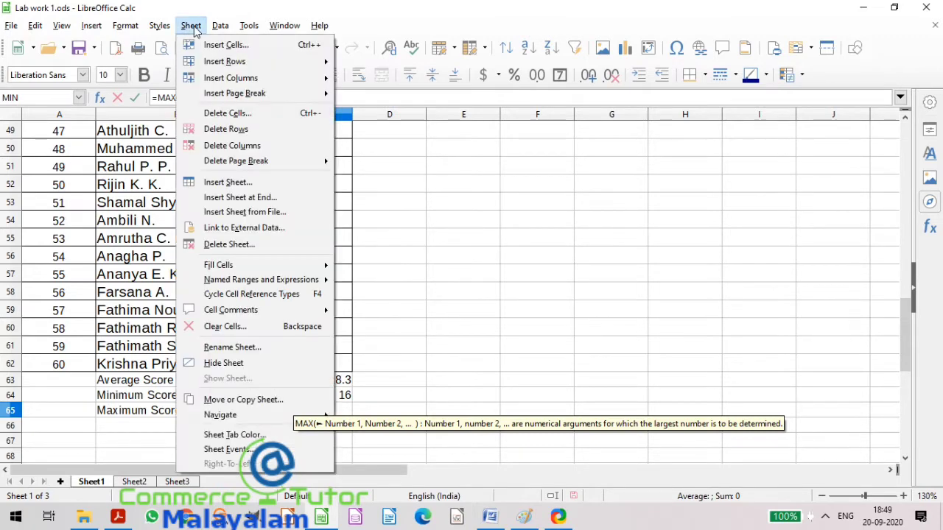
mouse_move(284, 281)
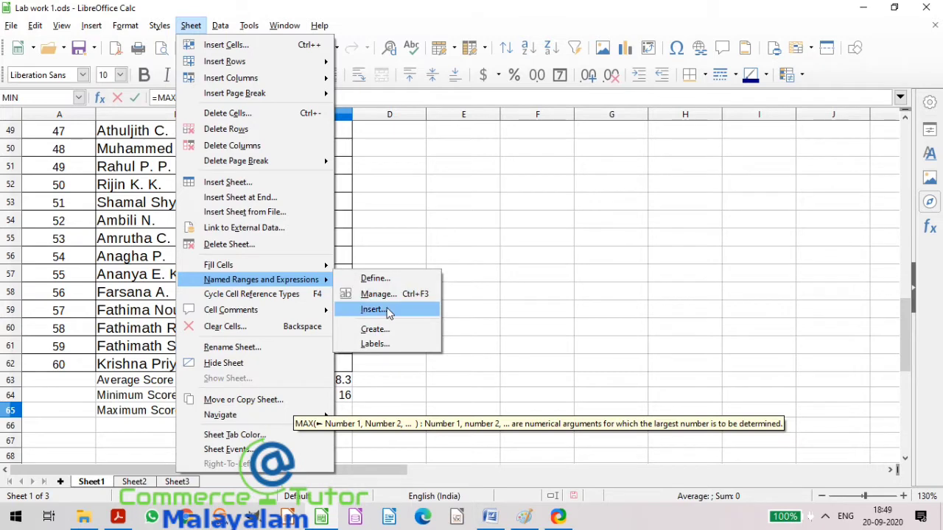
click(388, 310)
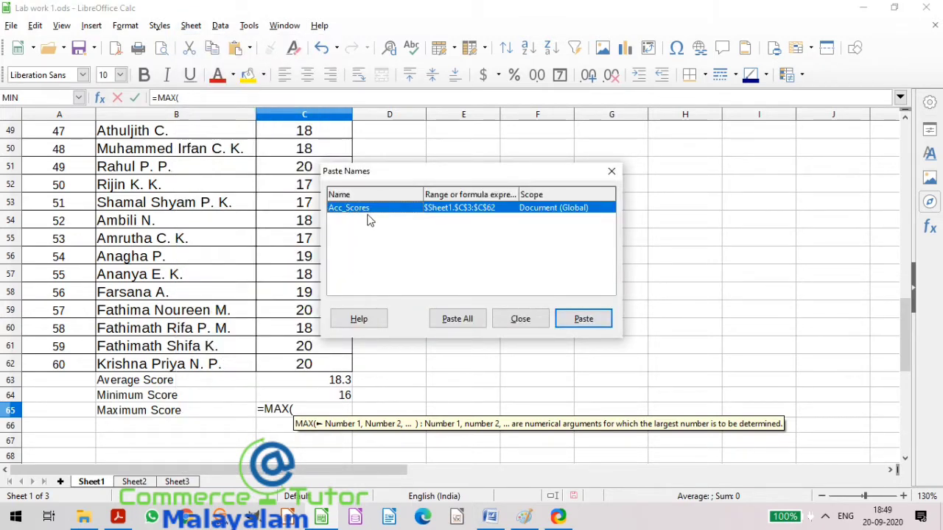
click(584, 319)
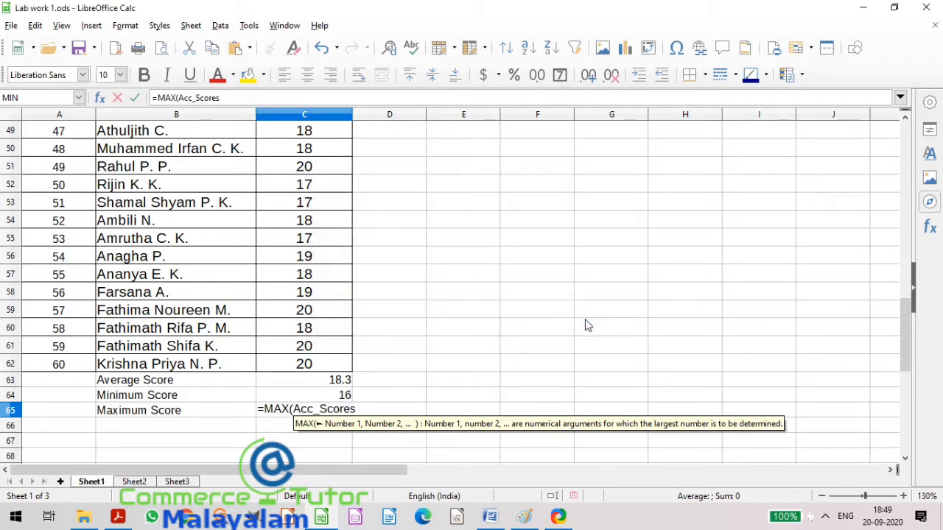
text())
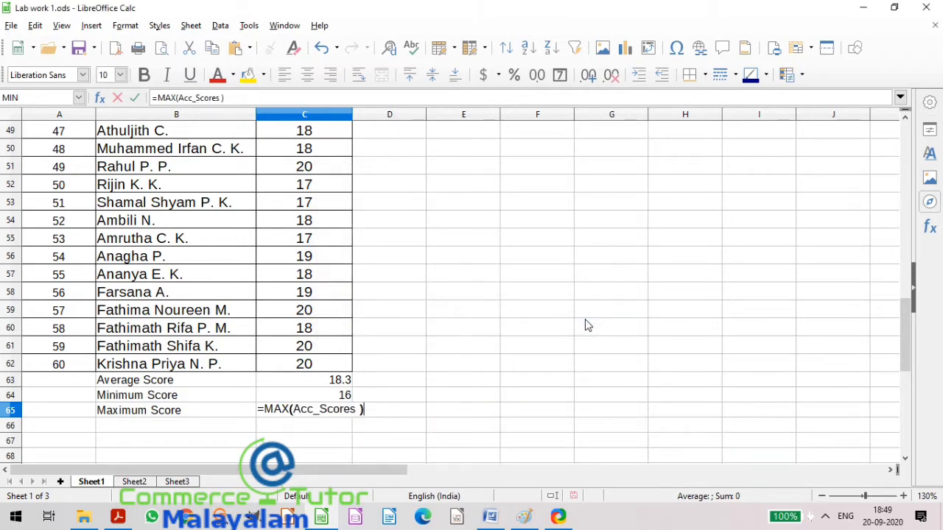
key(Return)
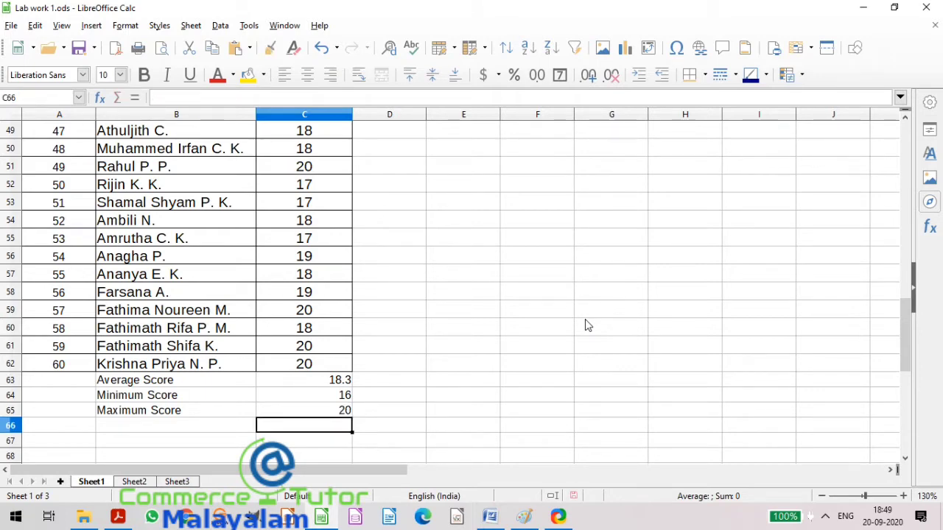
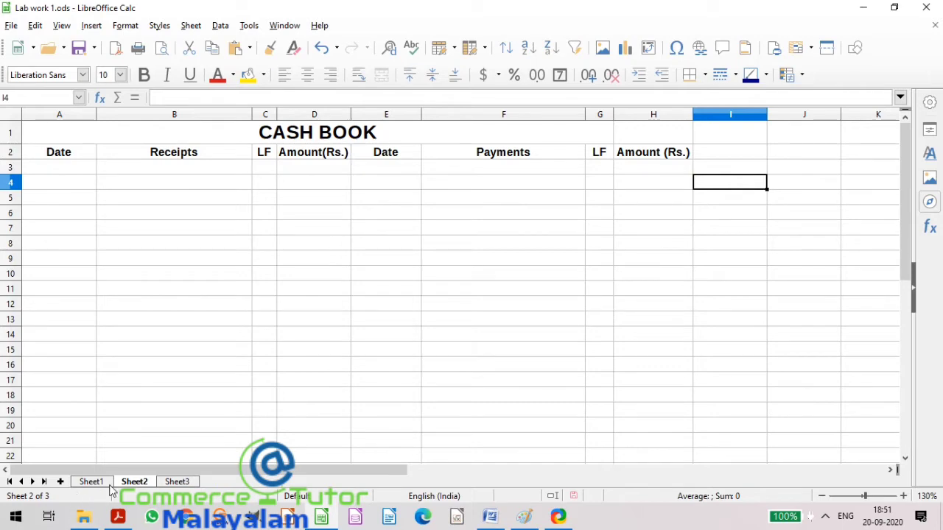
Define the named range Receipts for the cash book's receipt amounts in D3:D6 on Sheet3, with document-wide scope
click(174, 483)
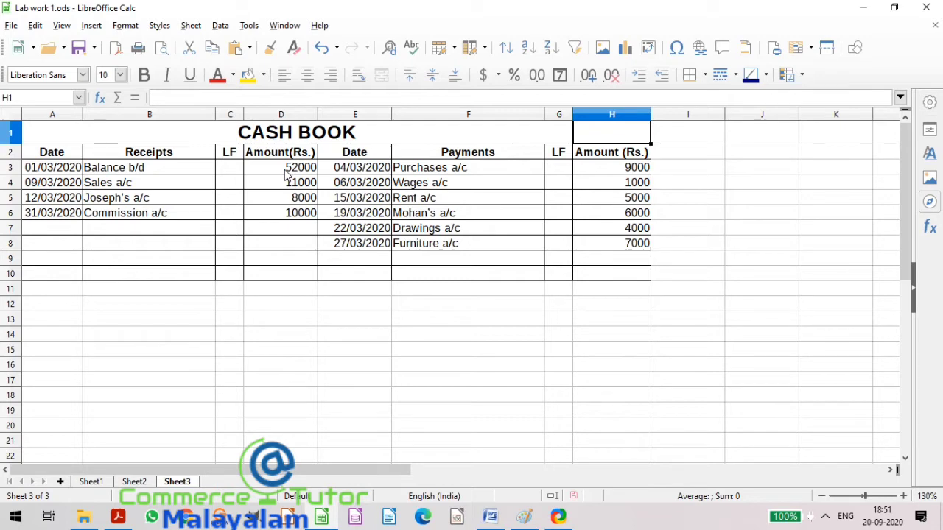
drag(287, 175, 292, 215)
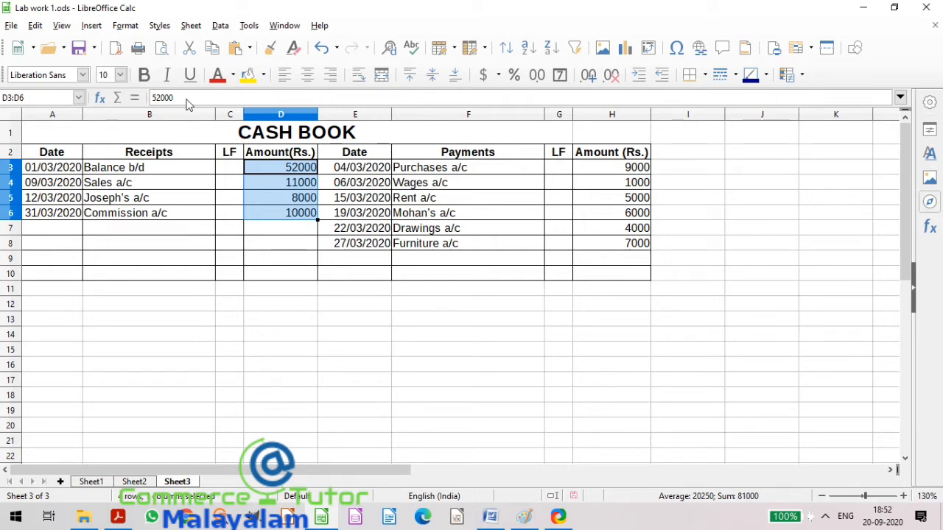
click(192, 26)
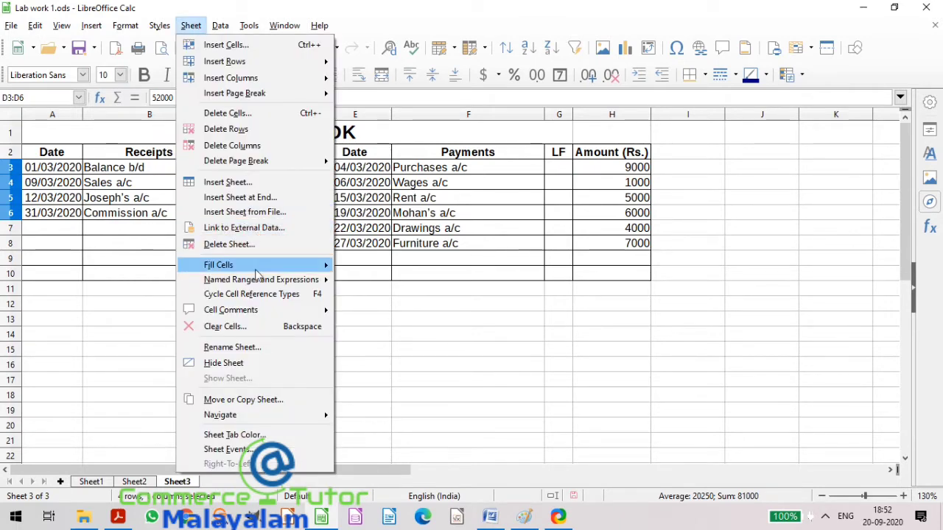
mouse_move(258, 280)
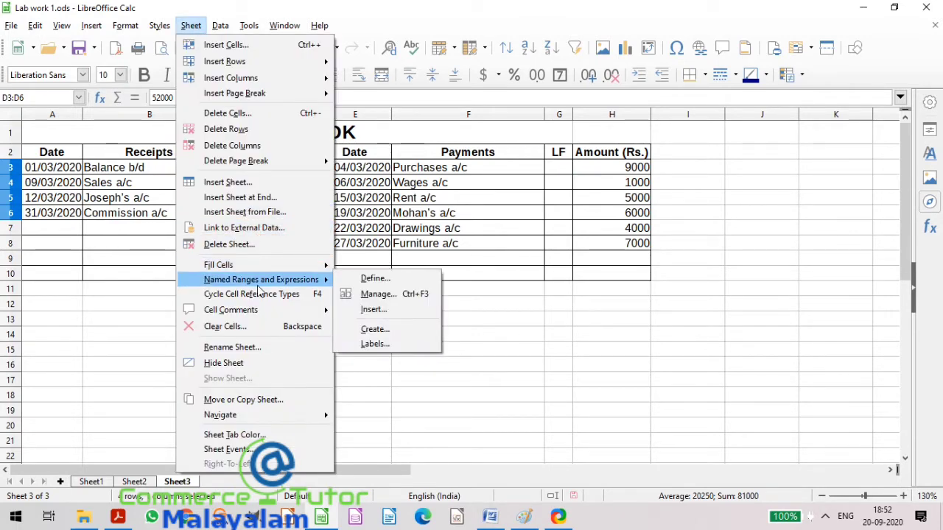
click(373, 280)
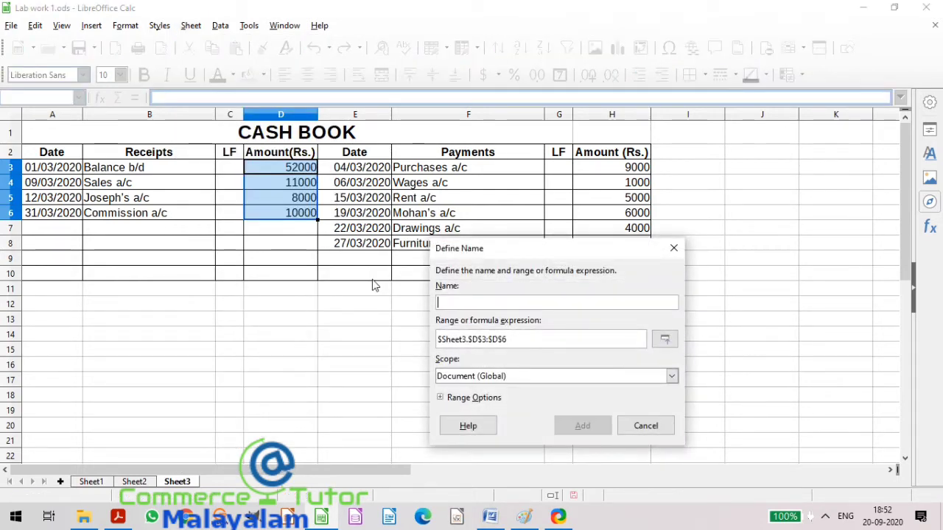
text(Re)
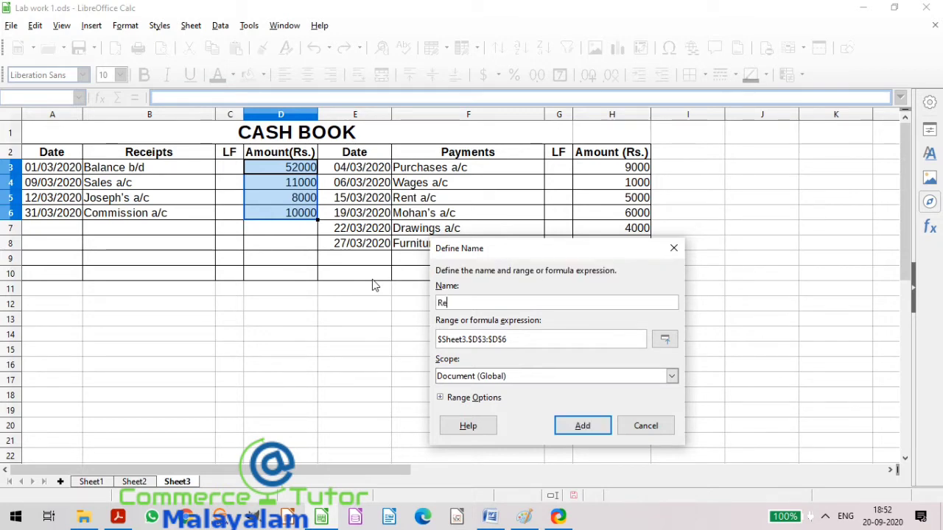
text(ceipts)
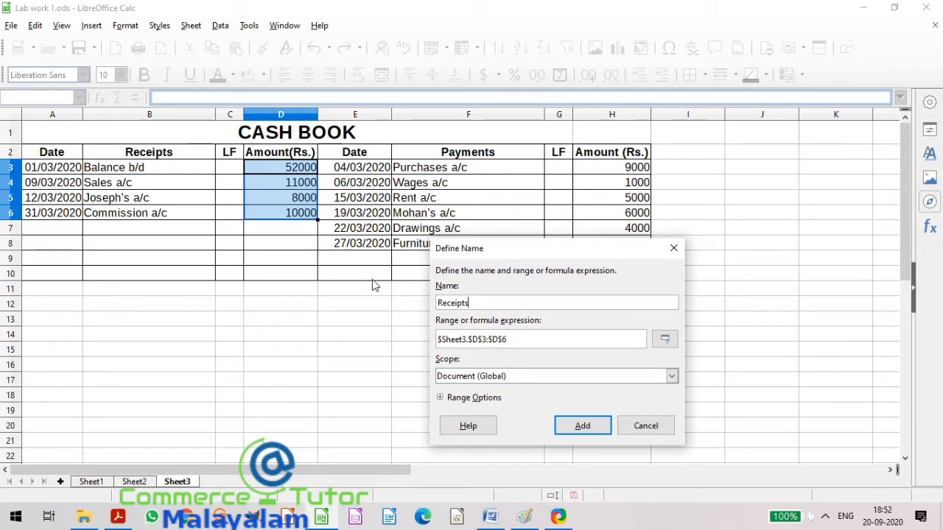
click(581, 427)
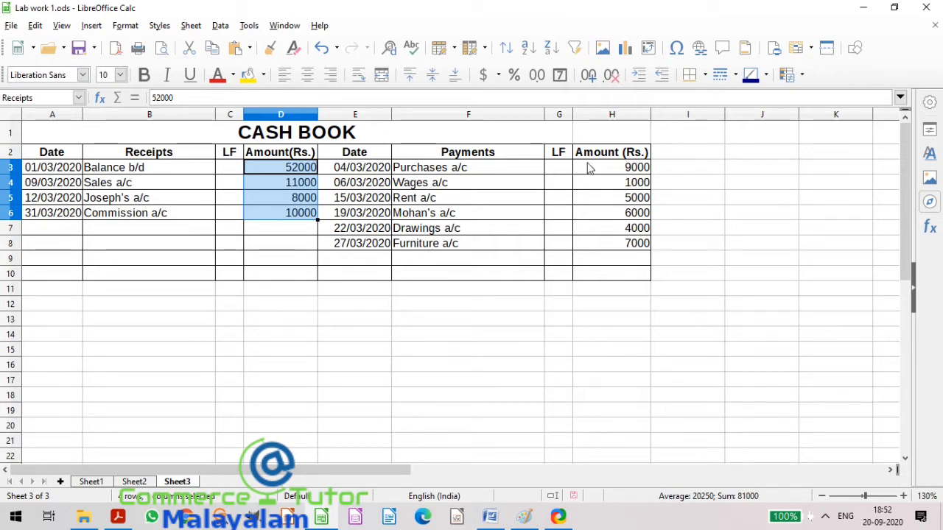
Define the named range Payments for the cash book's payment amounts in H3:H8 on Sheet3, with document-wide scope
drag(589, 168, 604, 251)
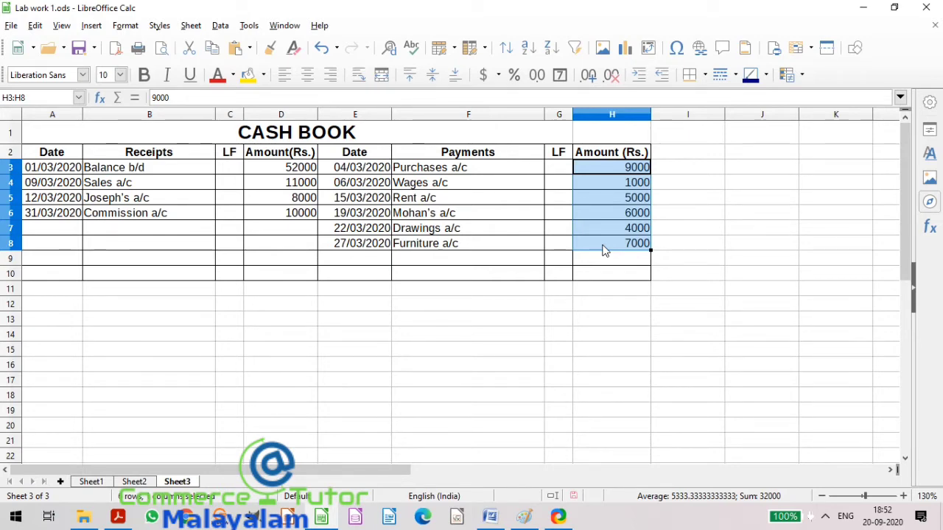
click(190, 26)
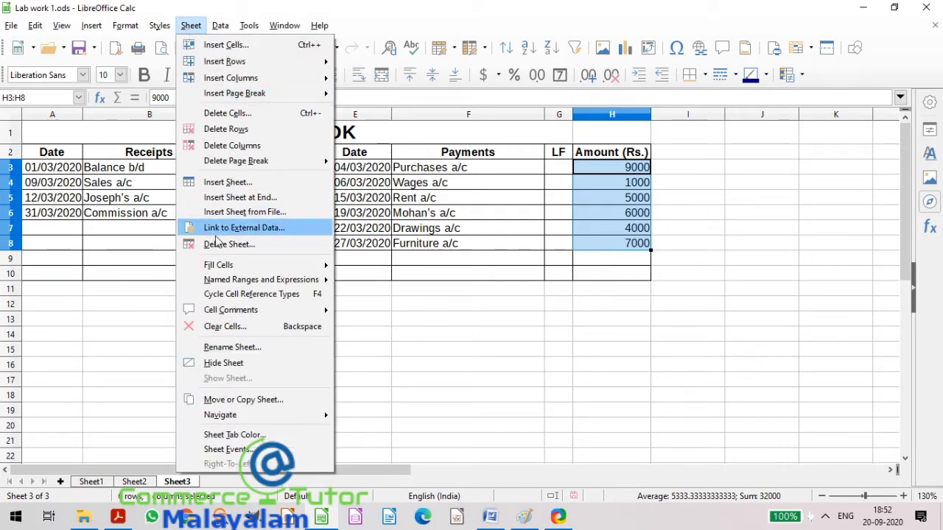
mouse_move(230, 284)
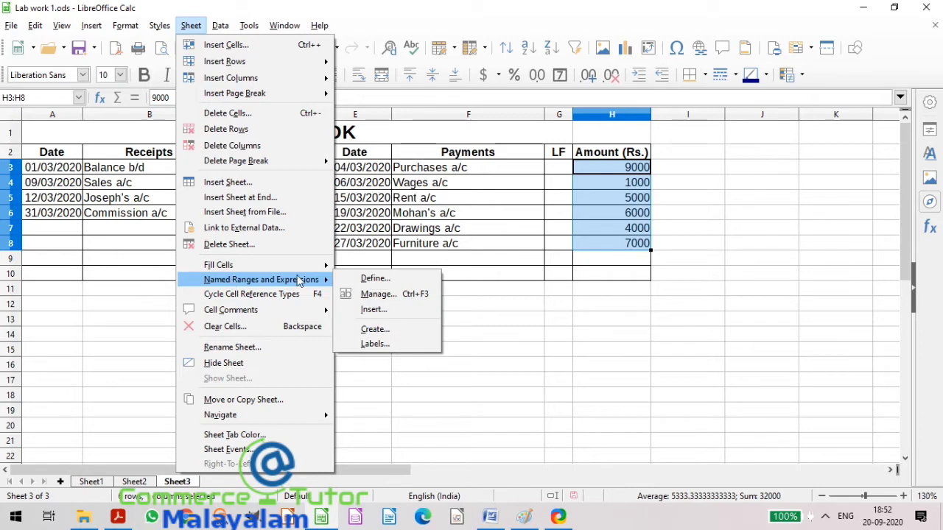
click(374, 278)
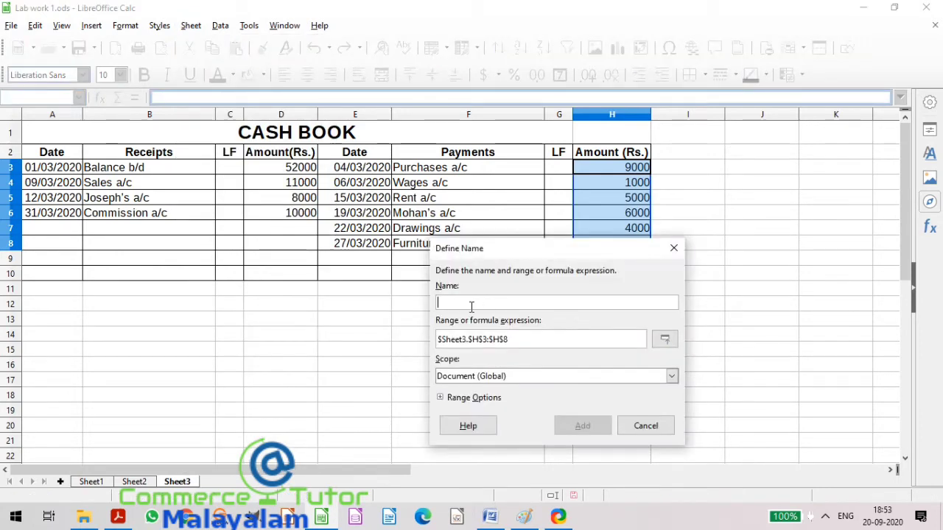
text(Pa)
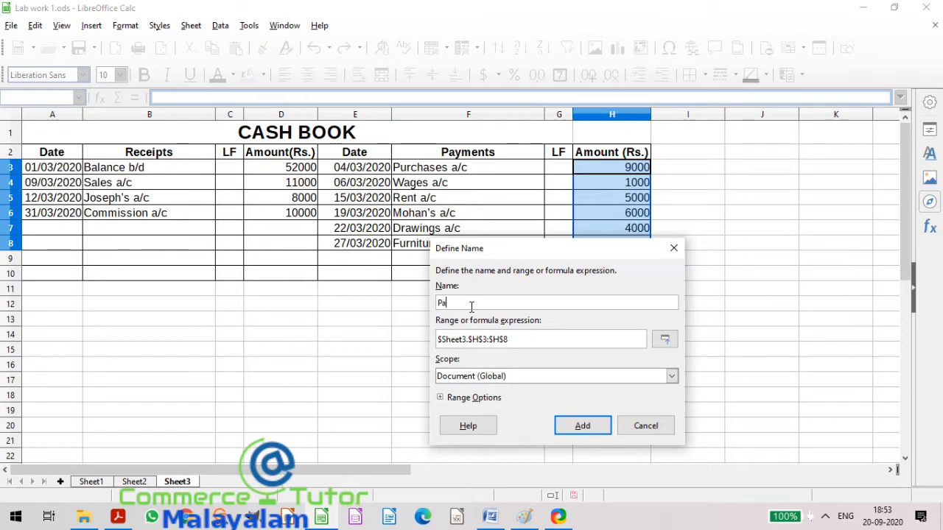
text(yments)
click(581, 427)
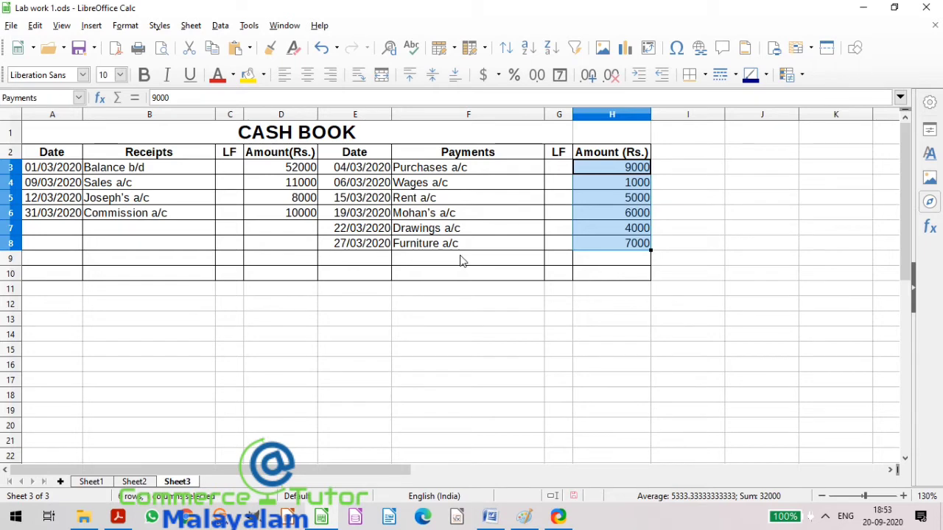
Total the receipts in cell D10 with =SUM(Receipts), inserting the defined range name as the argument
click(277, 277)
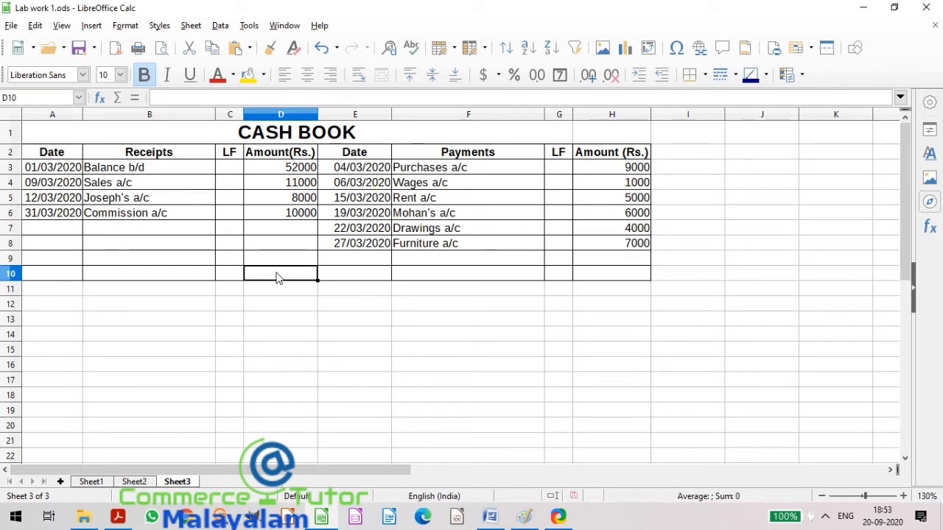
text(=)
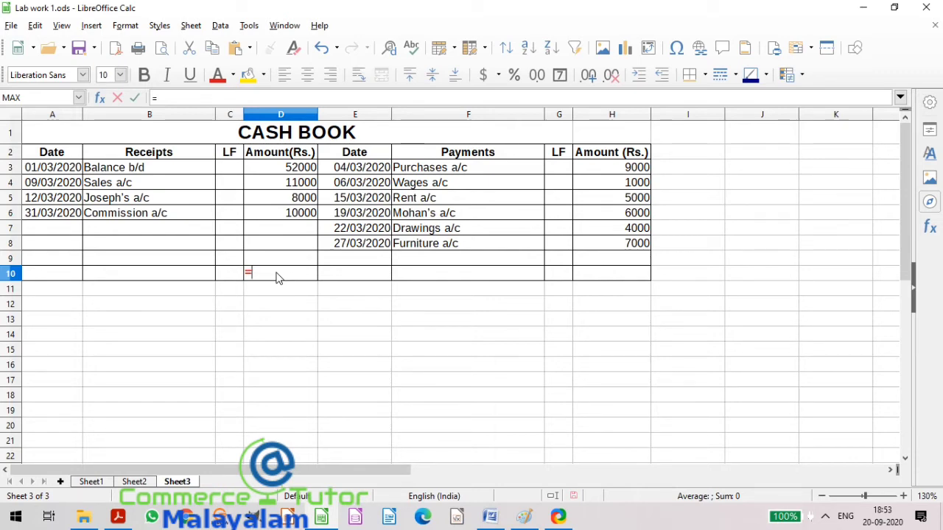
text(SU)
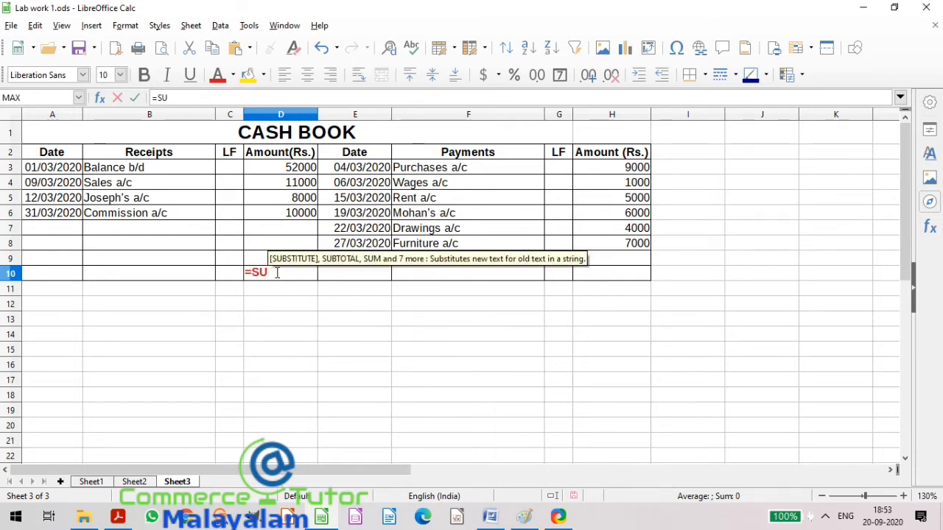
text(M)
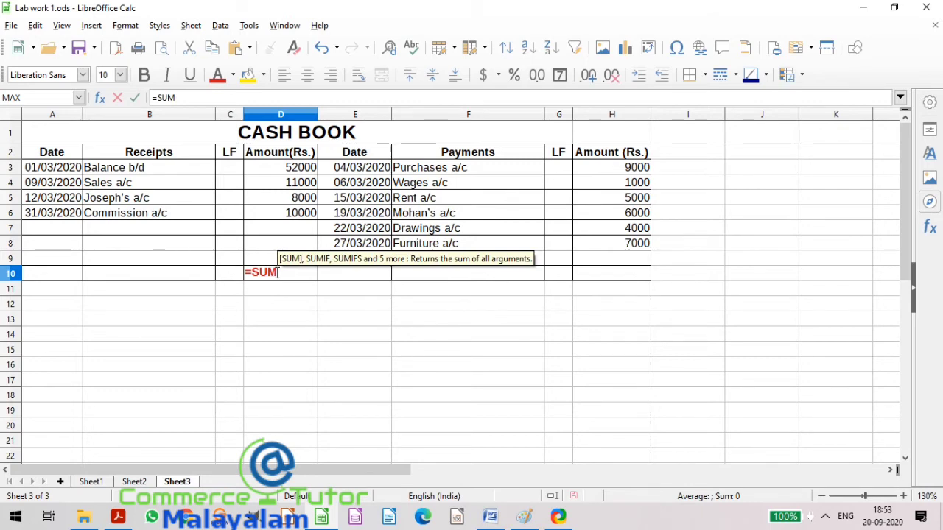
text(()
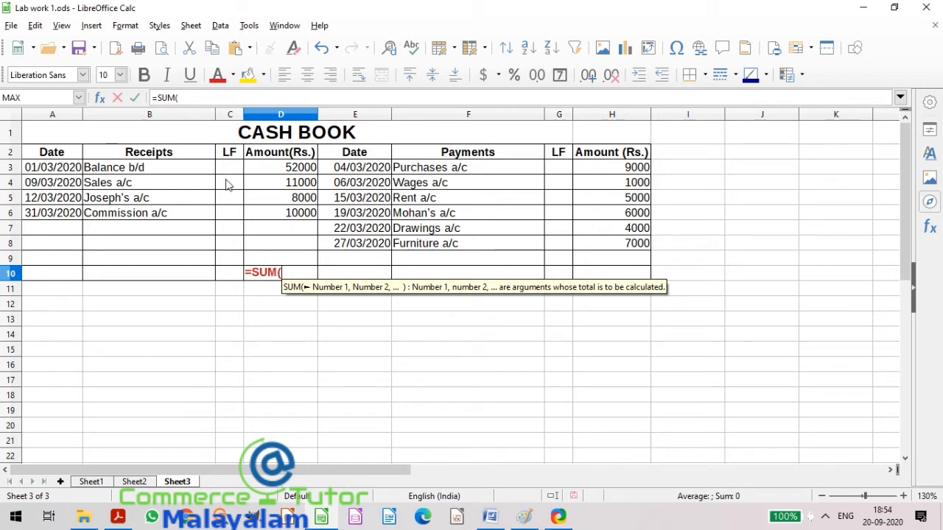
click(196, 28)
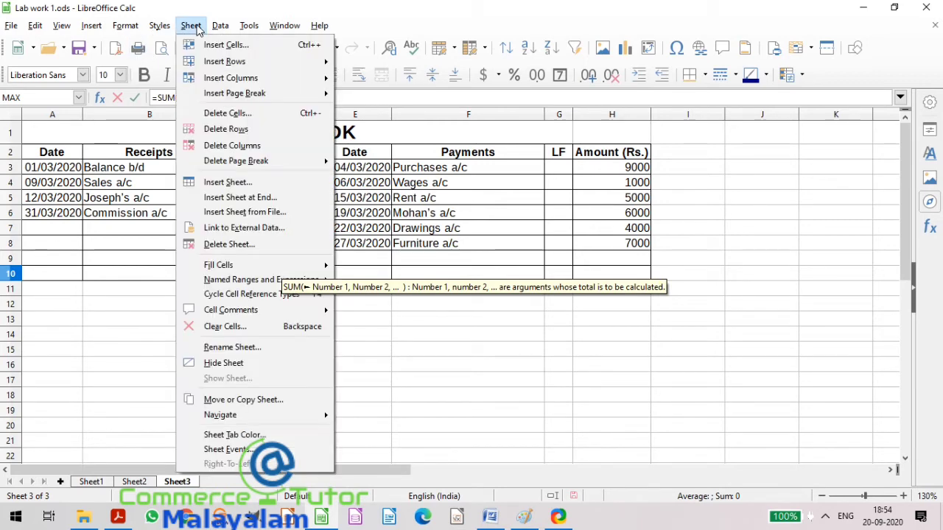
mouse_move(228, 286)
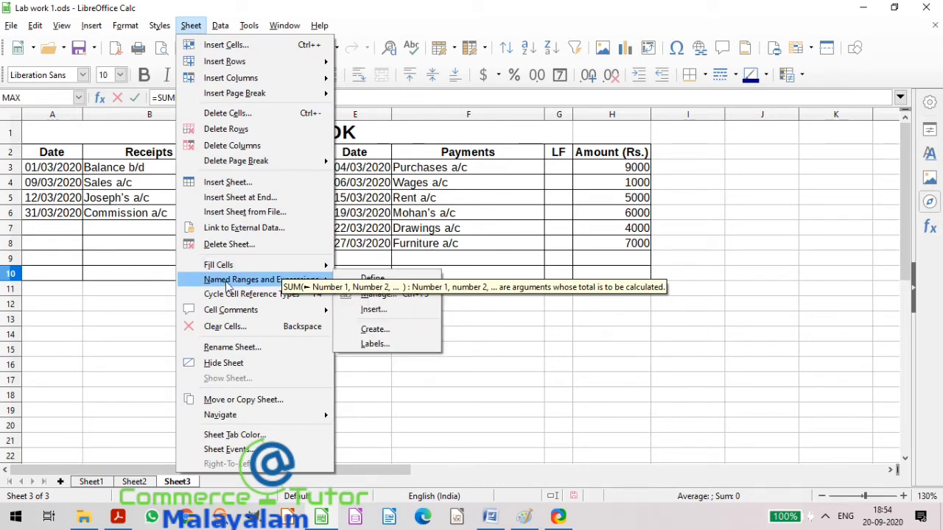
click(387, 310)
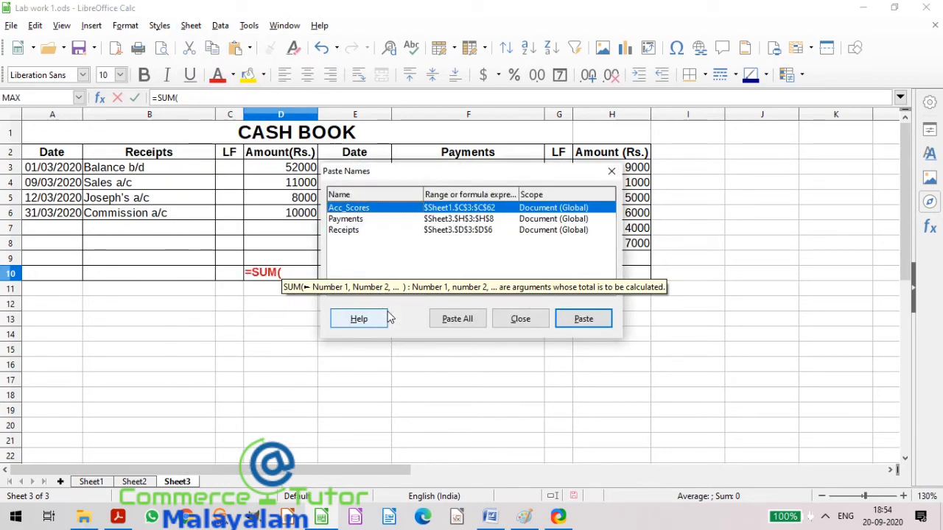
click(353, 231)
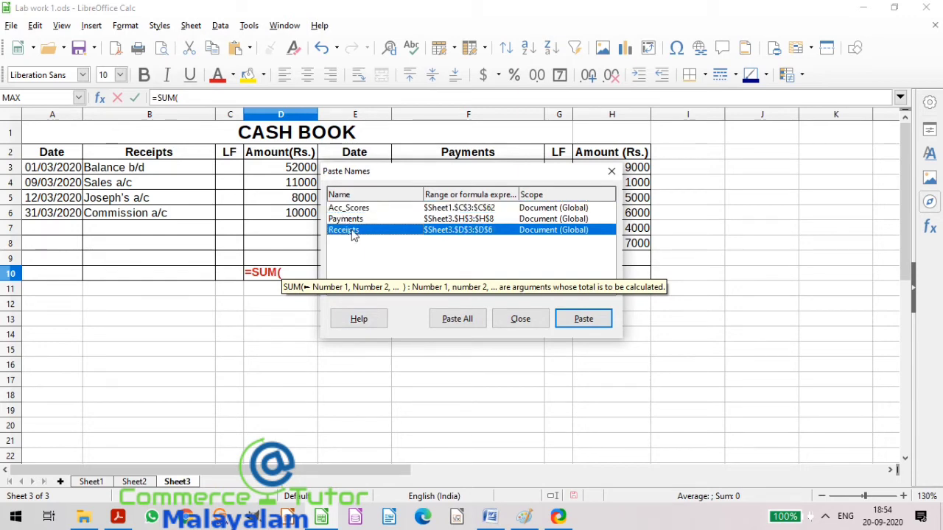
click(583, 319)
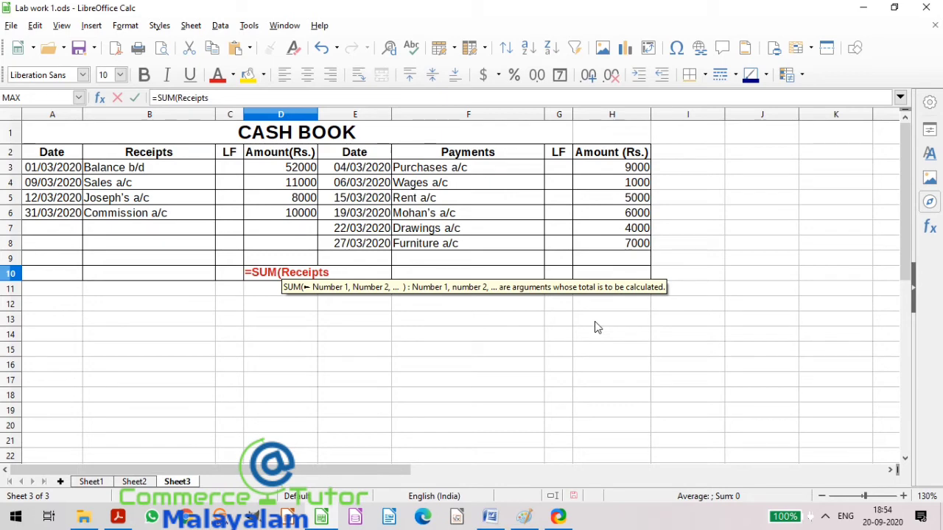
text())
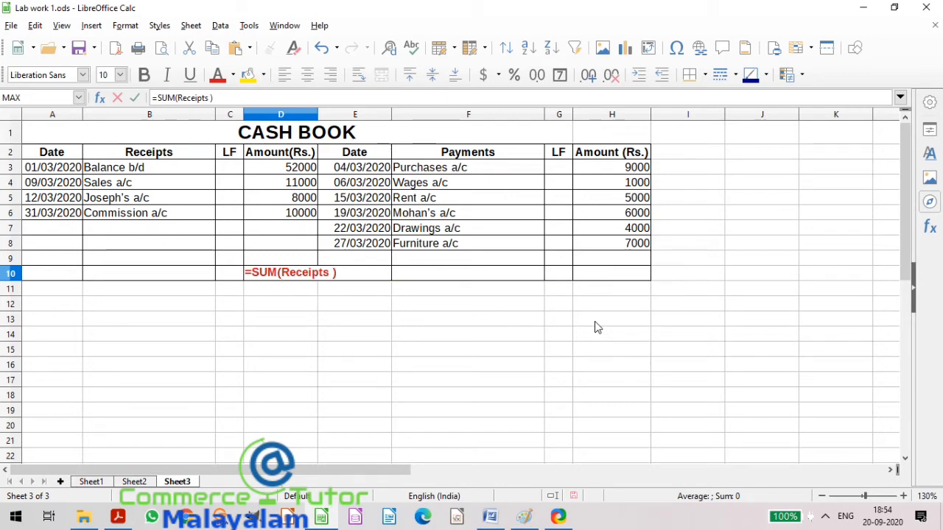
key(Return)
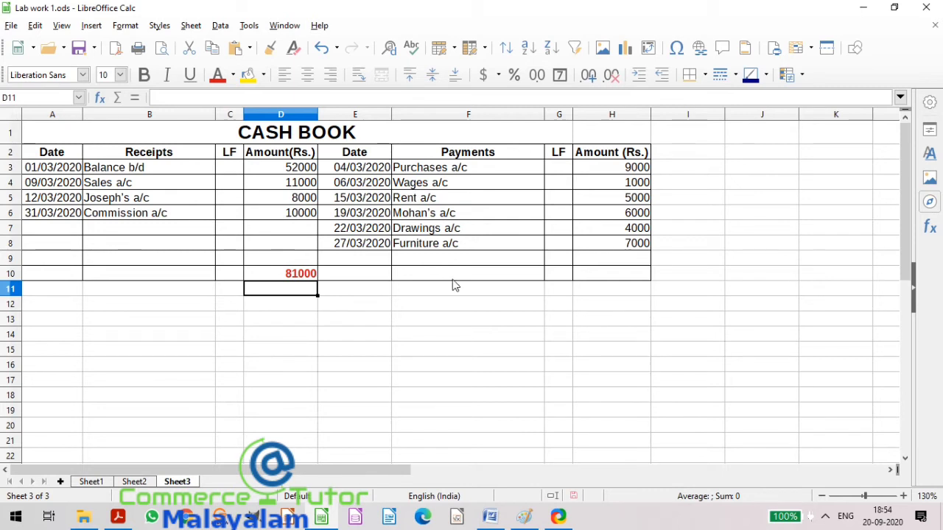
Add a closing entry in row 9 of the payments side, dated 31/03/2020 with the particulars "Balance c/d"
click(366, 259)
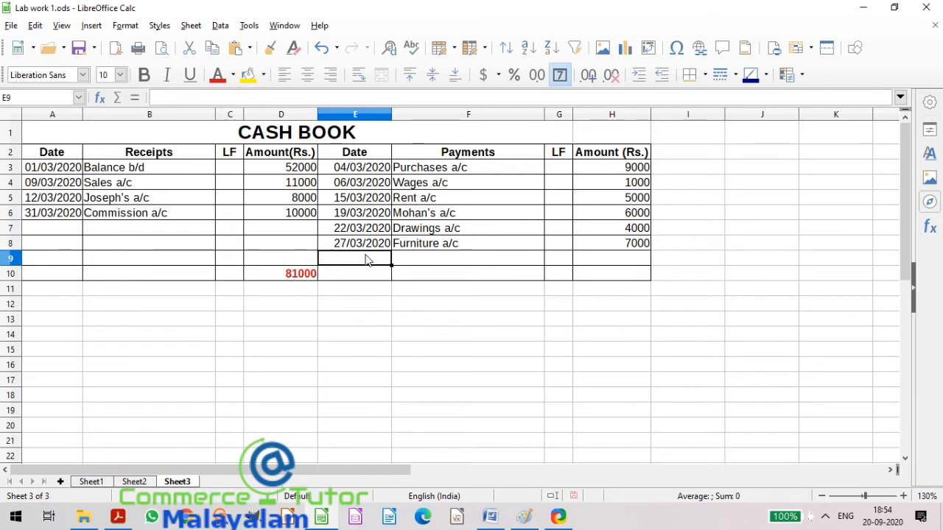
text(31/)
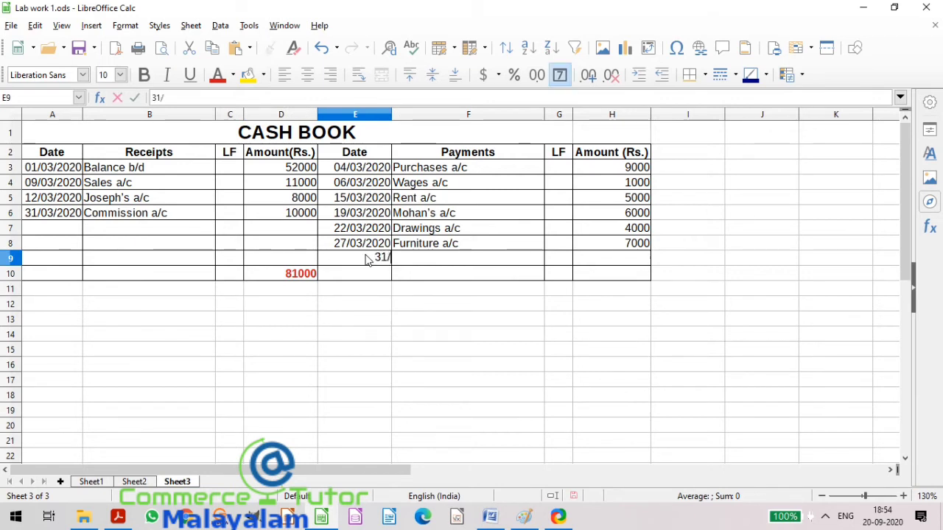
text(03/2020)
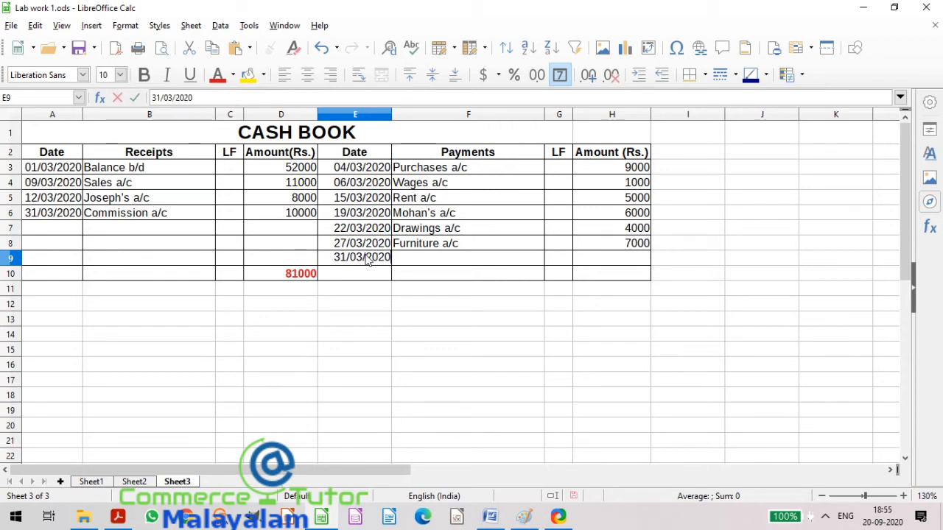
click(417, 262)
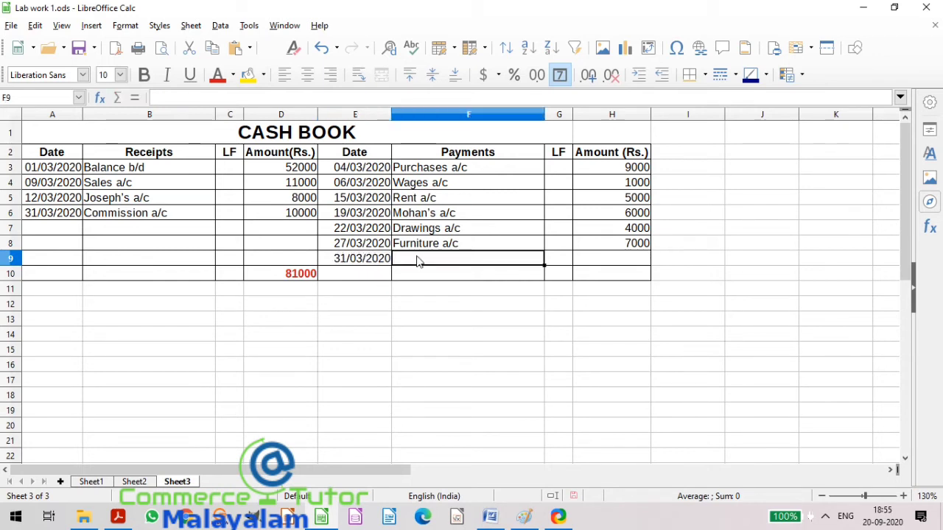
text(Balance)
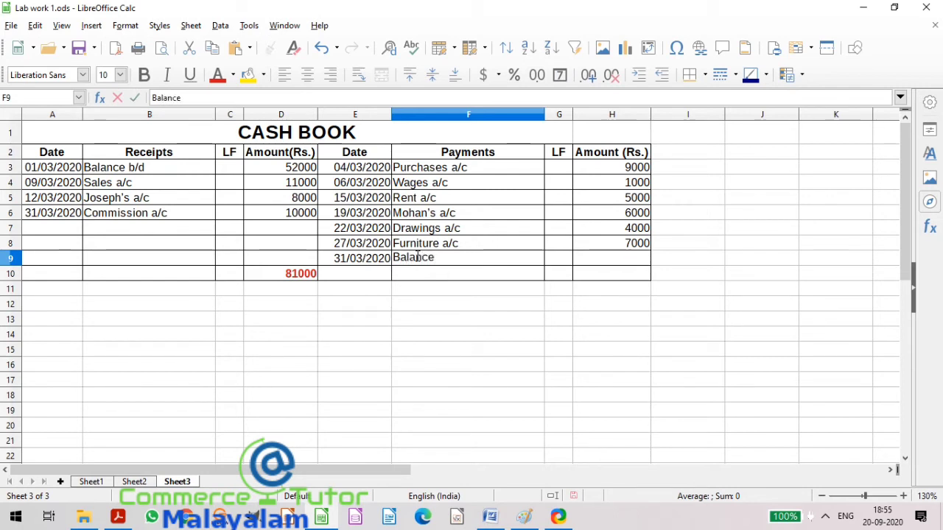
text( c/d)
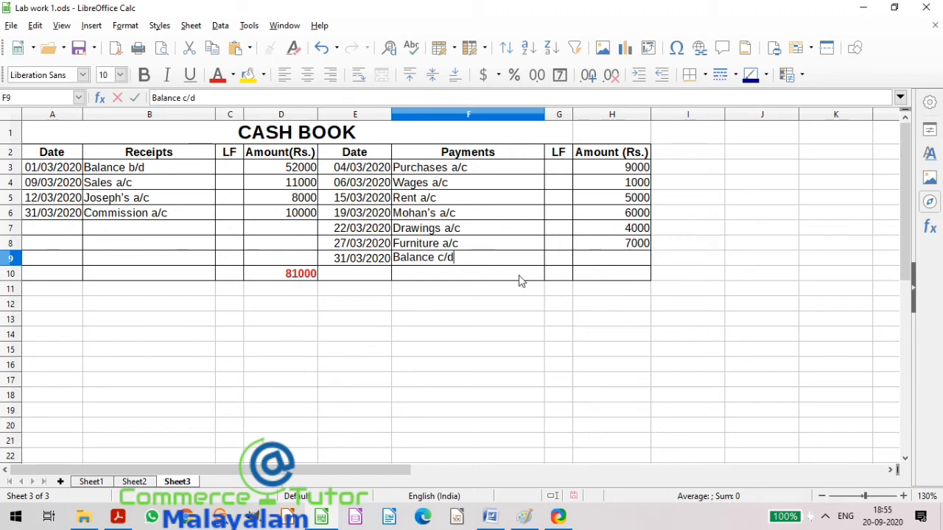
Calculate the closing balance in cell H9 with =D10-SUM(Payments), inserting the defined range name as the argument
click(592, 261)
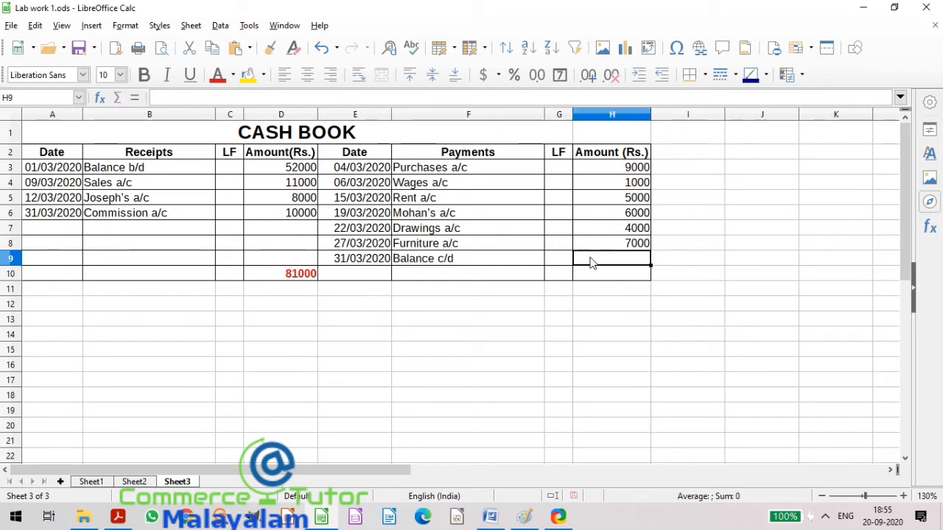
text(=)
click(302, 278)
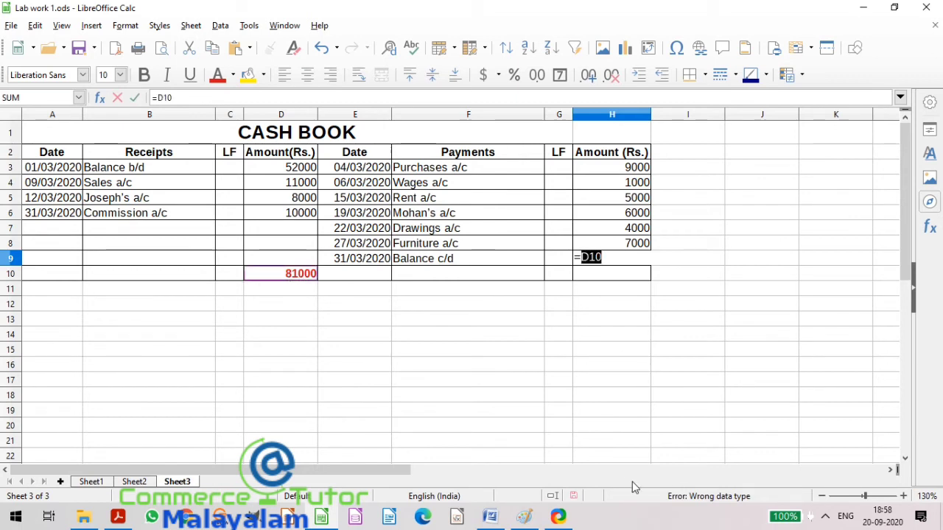
text(-)
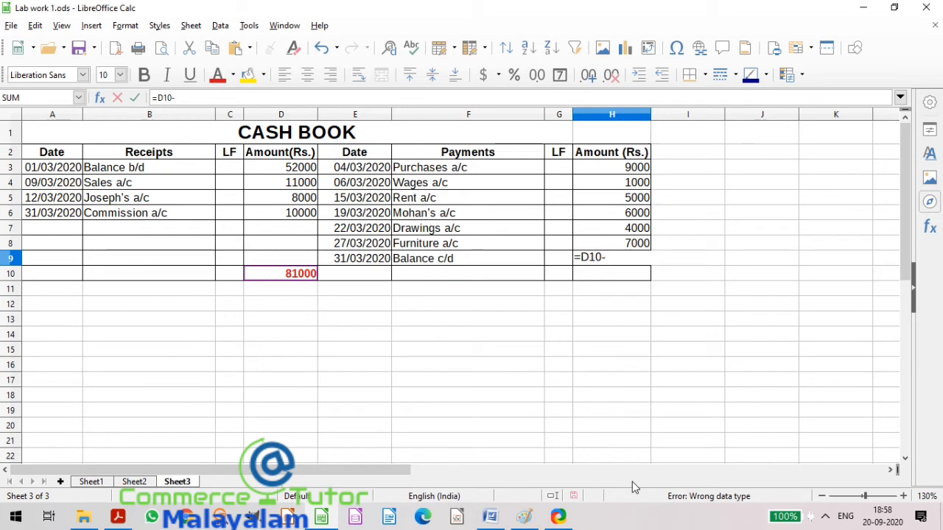
text(SUM)
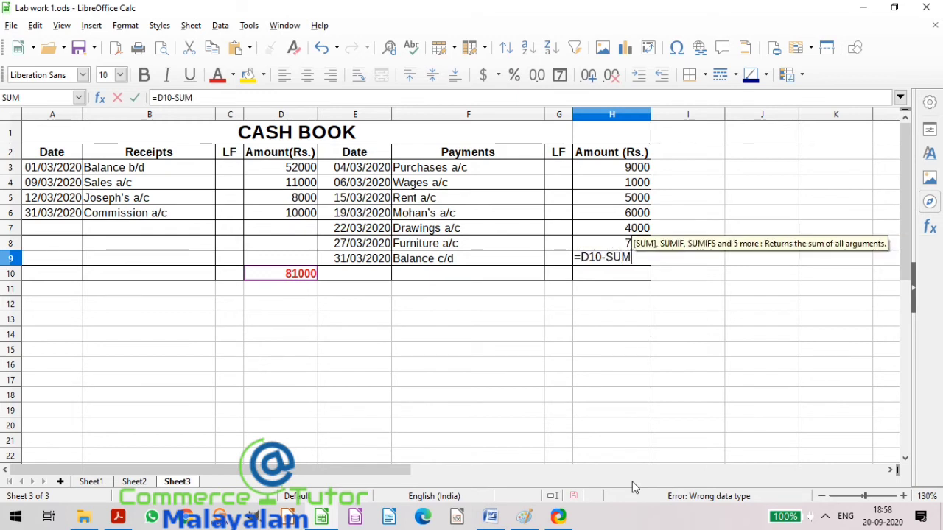
text(()
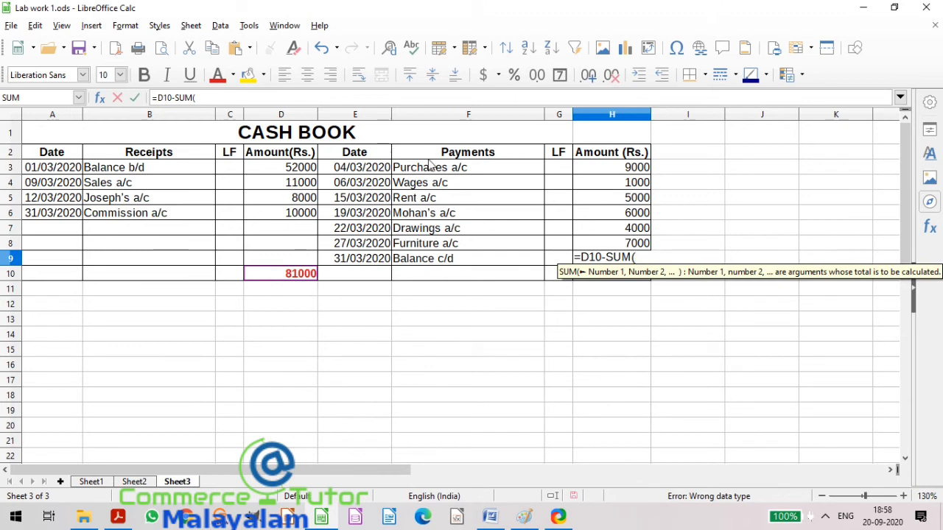
click(191, 26)
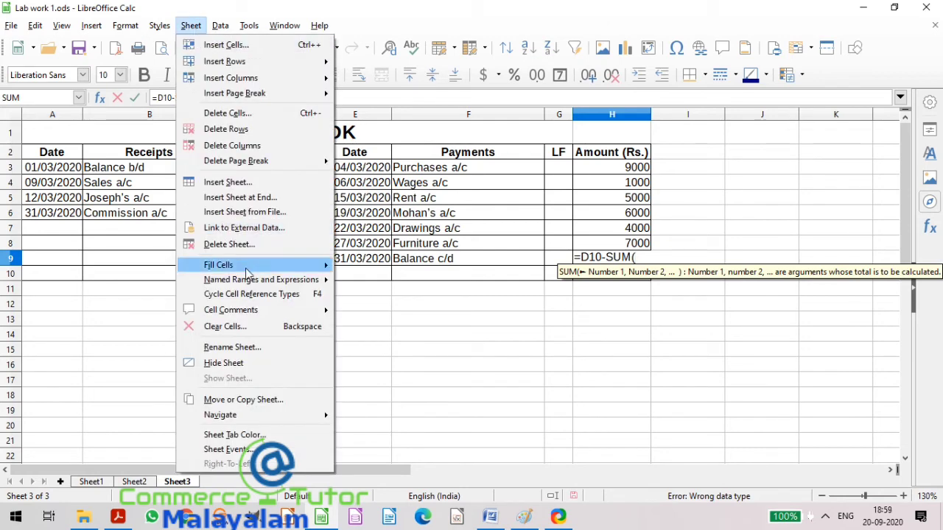
mouse_move(250, 281)
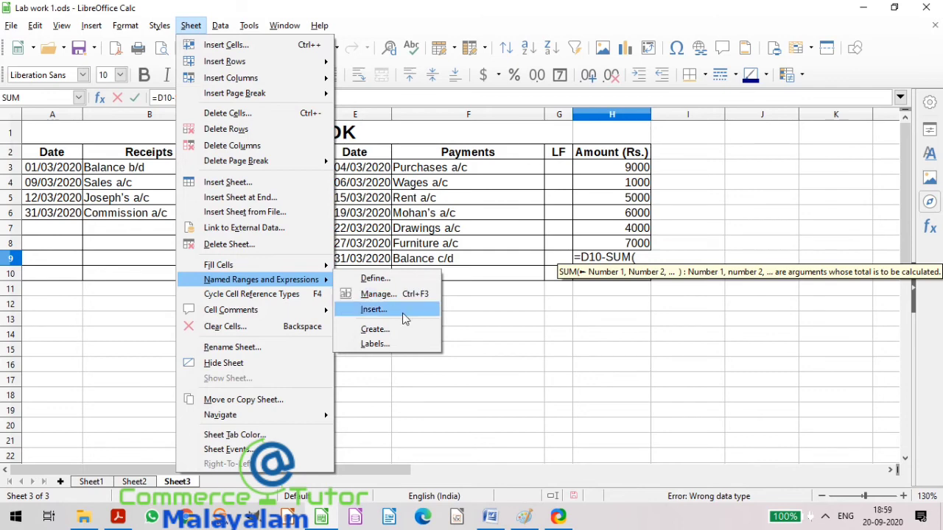
click(372, 309)
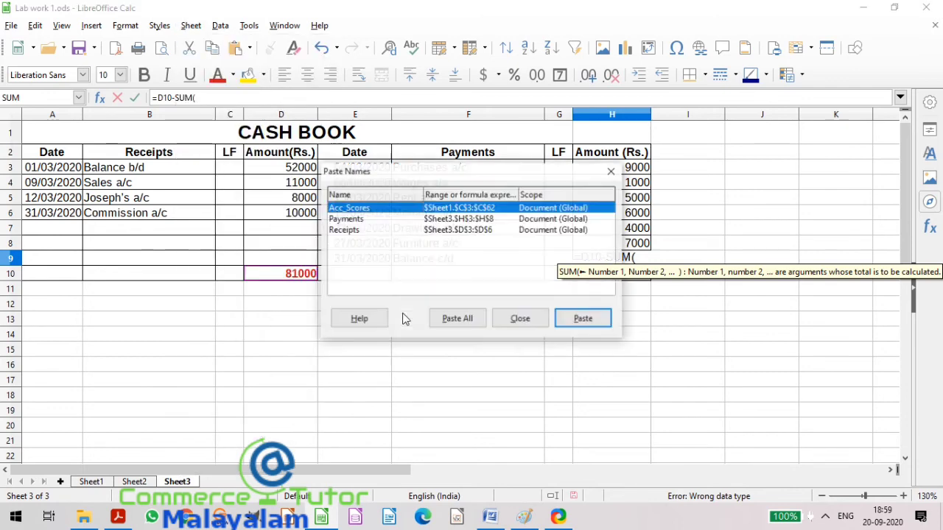
click(346, 220)
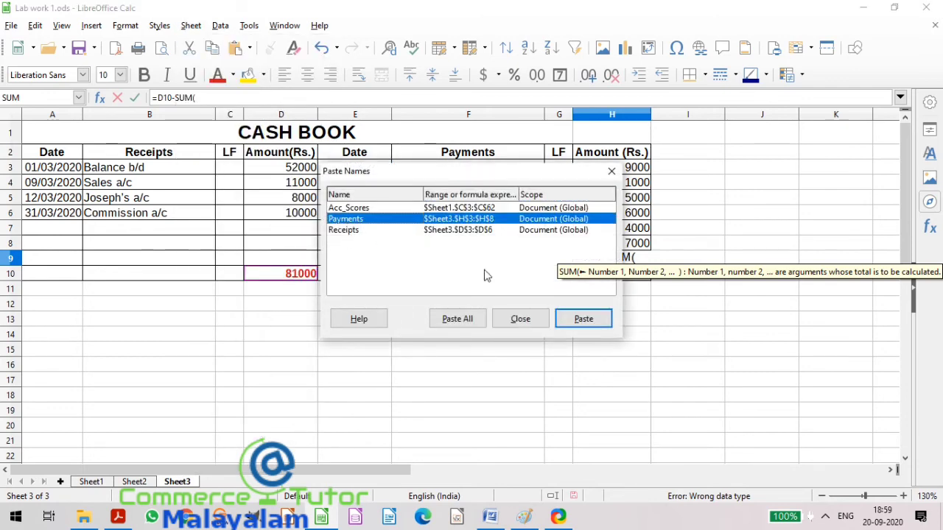
click(589, 325)
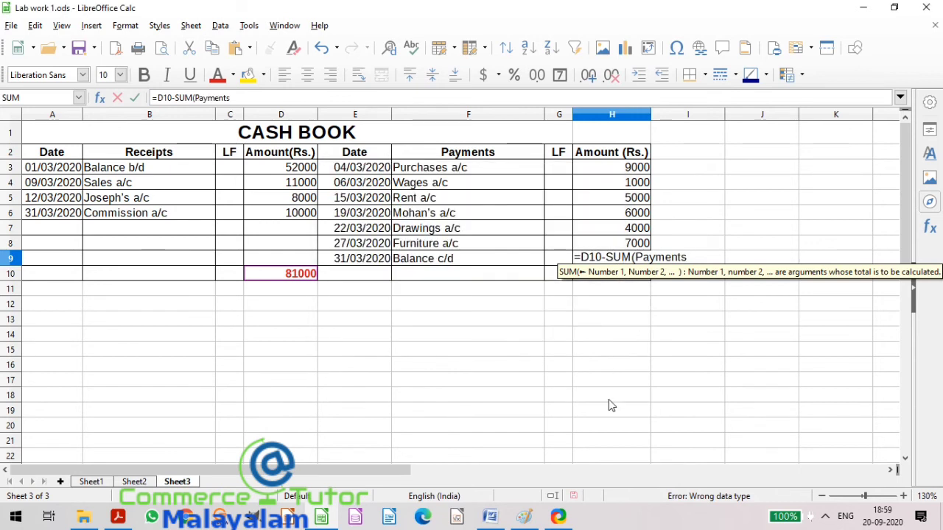
text())
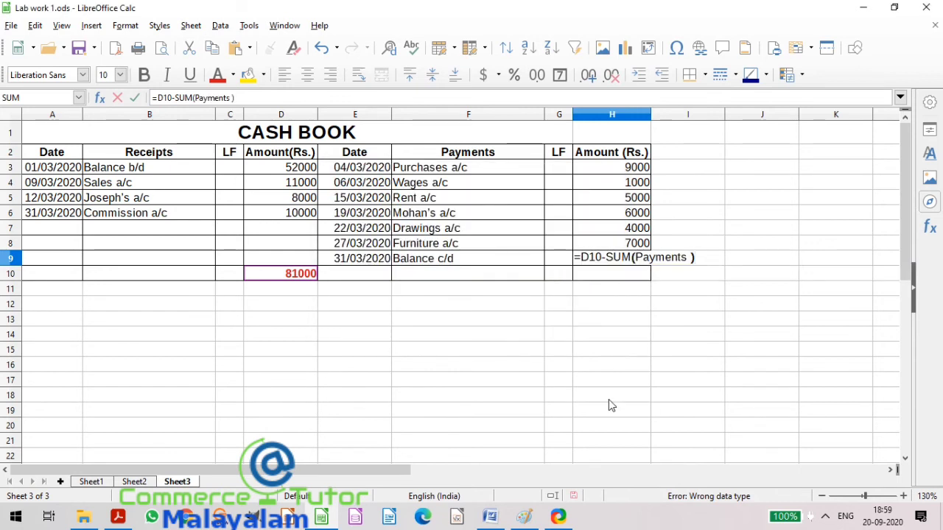
key(Return)
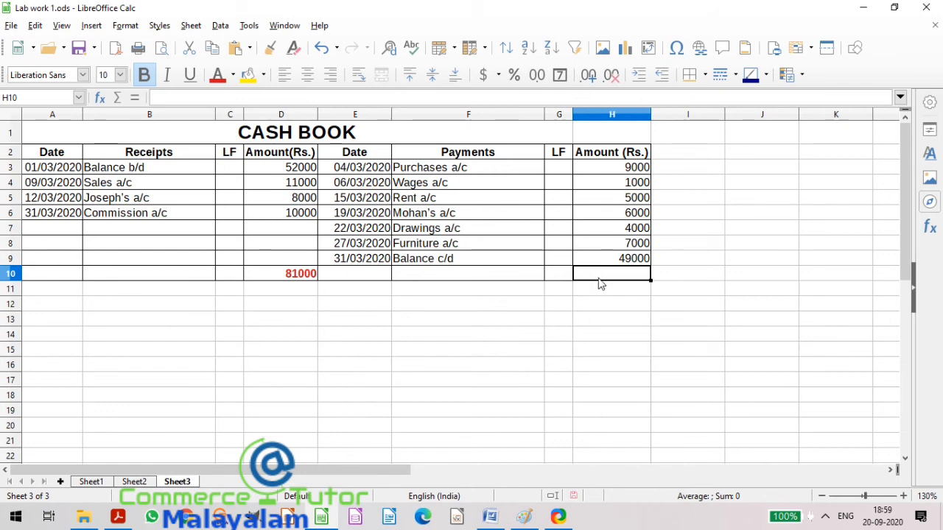
Fill the payments total in cell H10 with the formula =D10, referencing the receipts total
text(=)
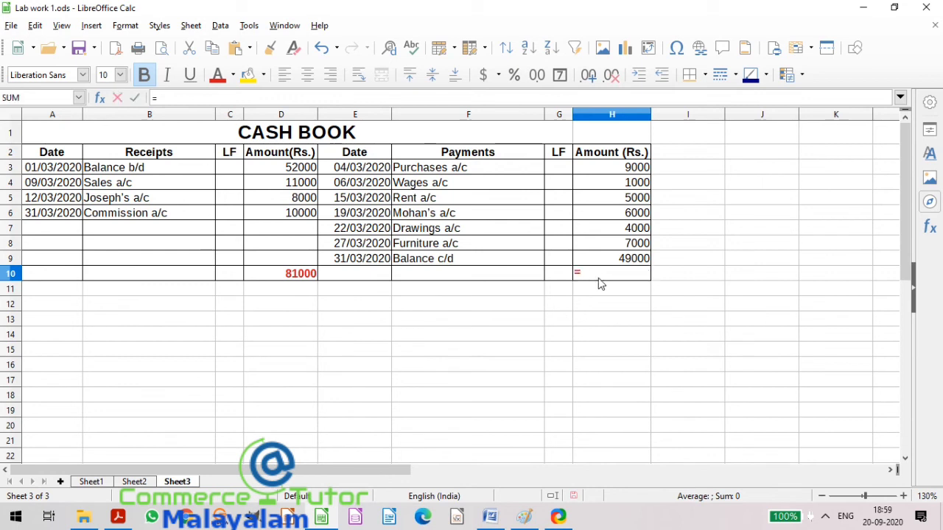
click(268, 283)
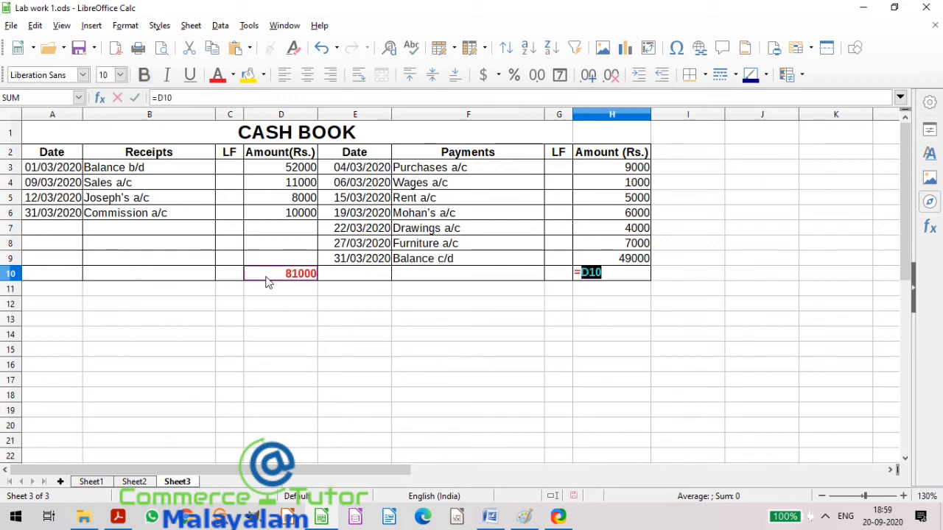
key(Return)
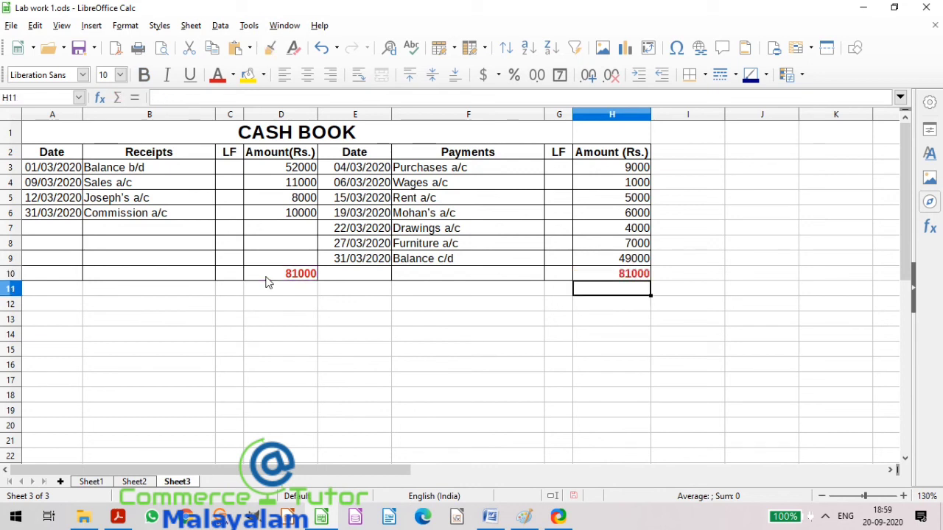